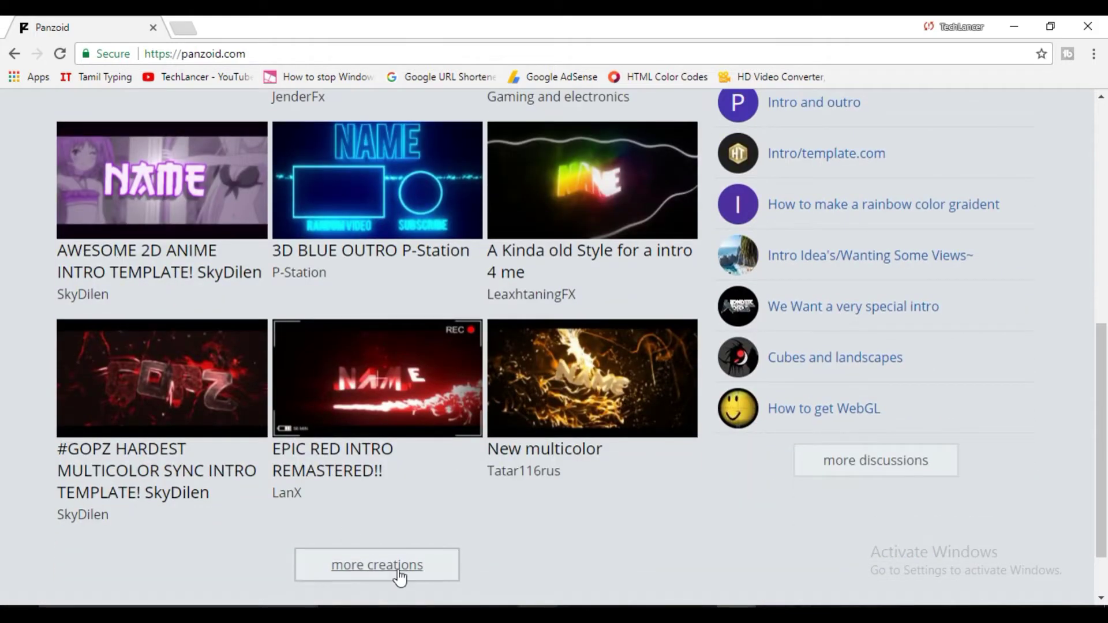
Browse the full Creations gallery and open the CROMAVE=BORED intro's page
{"action": "left_click", "coordinate": [405, 570]}
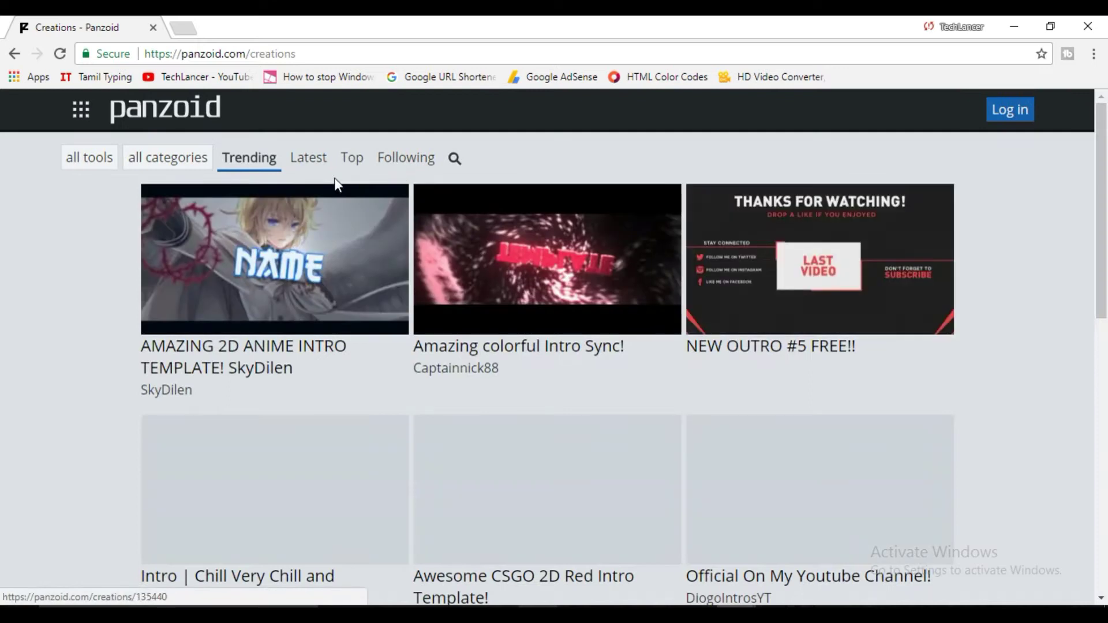
{"action": "scroll", "coordinate": [538, 246], "scroll_direction": "down", "scroll_amount": 5}
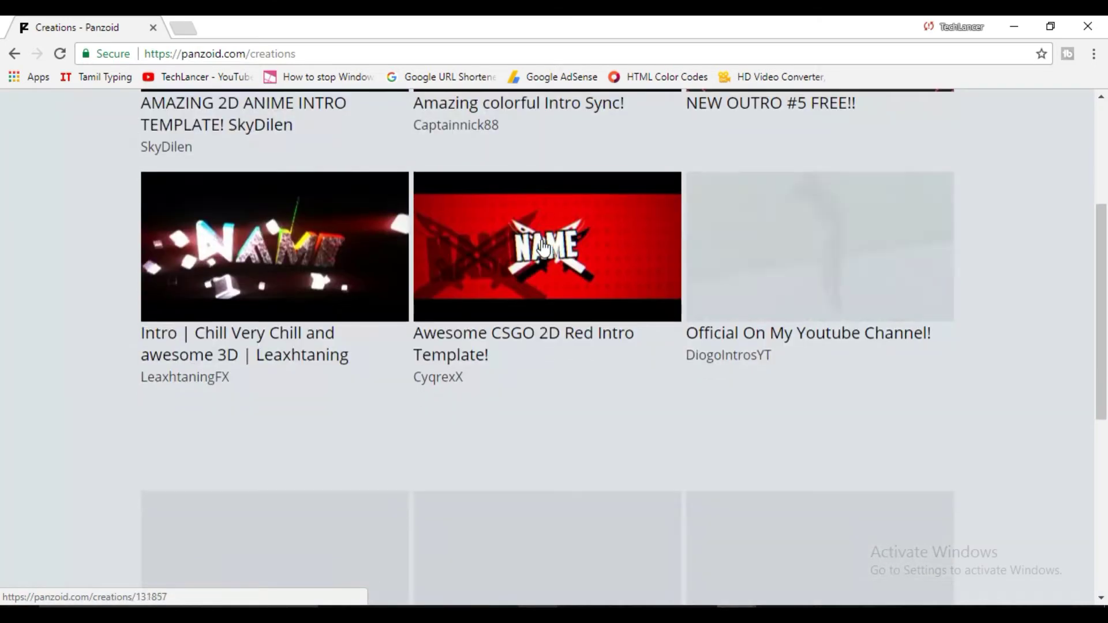
{"action": "scroll", "coordinate": [673, 229], "scroll_direction": "down", "scroll_amount": 3}
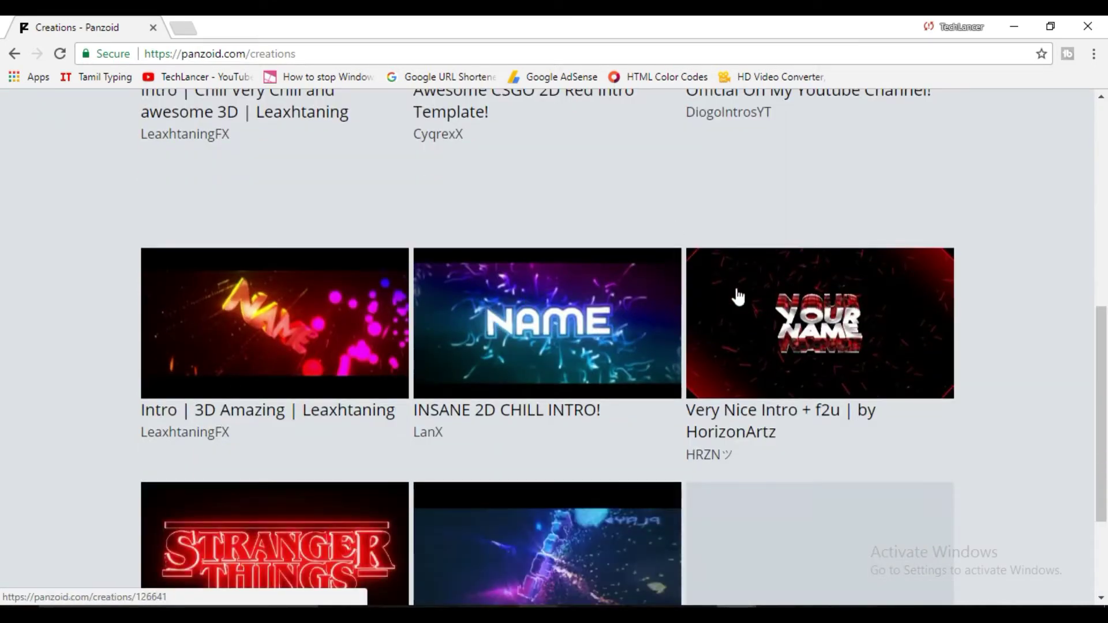
{"action": "scroll", "coordinate": [579, 369], "scroll_direction": "down", "scroll_amount": 3}
{"action": "scroll", "coordinate": [634, 329], "scroll_direction": "up", "scroll_amount": 3}
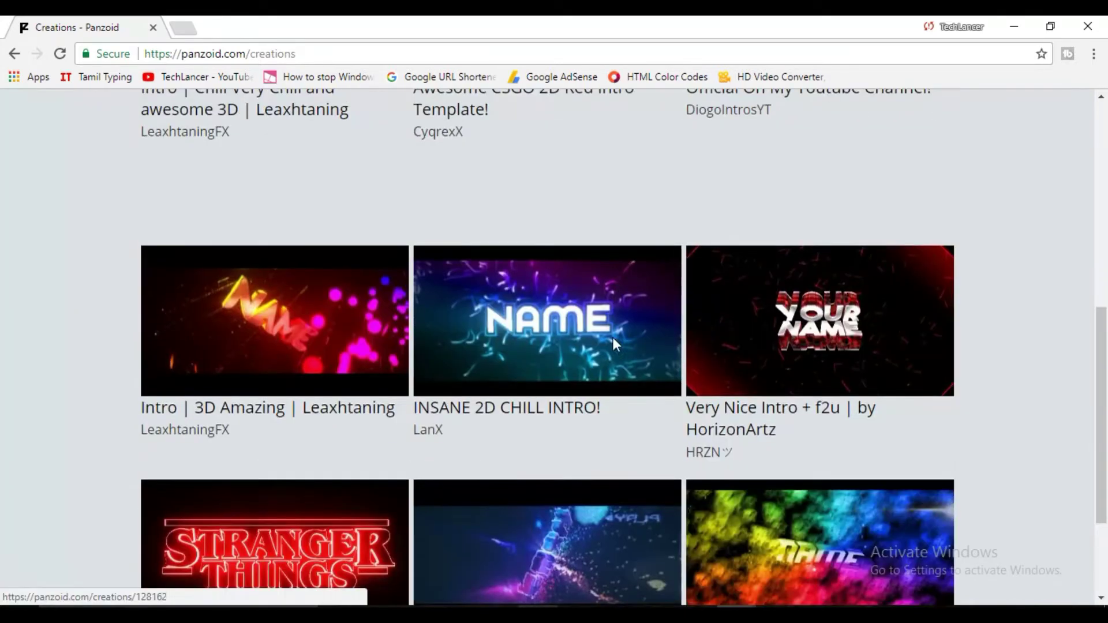
{"action": "scroll", "coordinate": [700, 352], "scroll_direction": "down", "scroll_amount": 3}
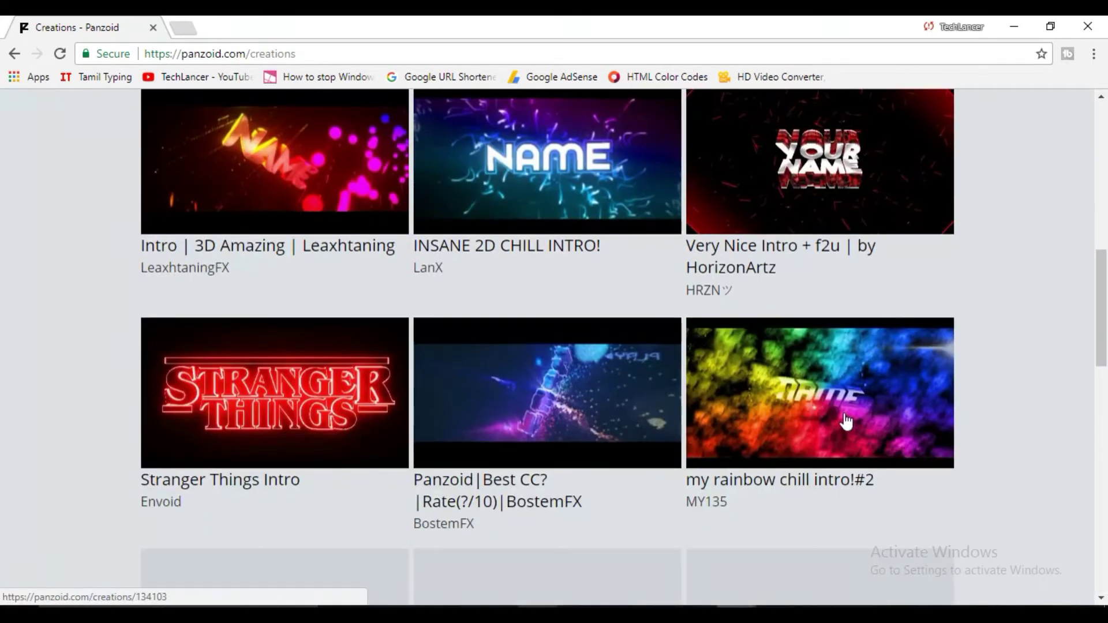
{"action": "scroll", "coordinate": [750, 409], "scroll_direction": "down", "scroll_amount": 3}
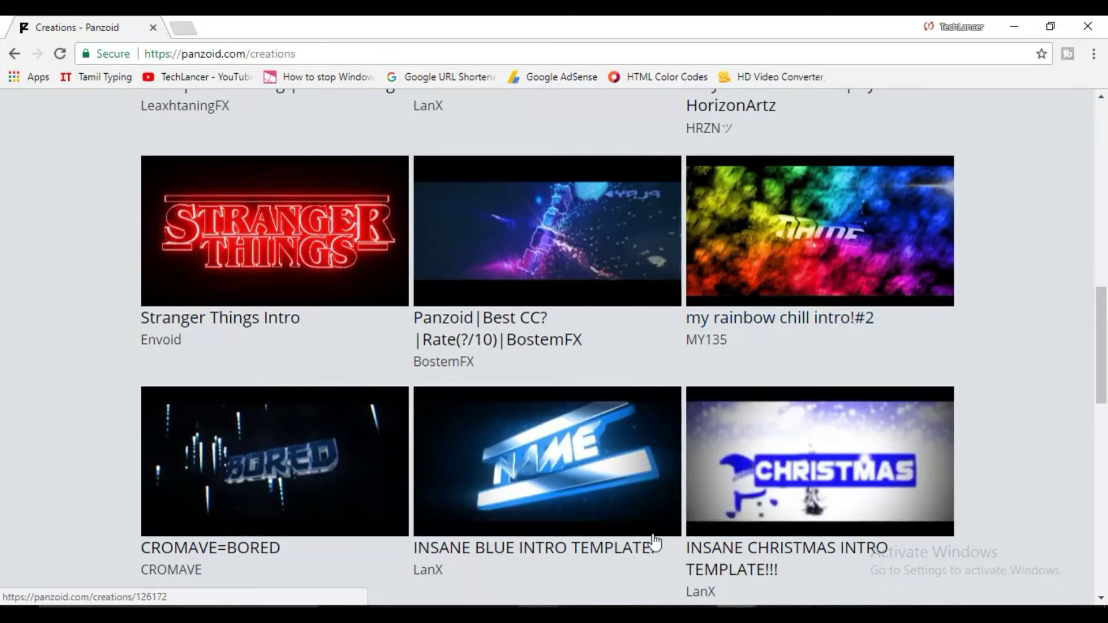
{"action": "scroll", "coordinate": [648, 544], "scroll_direction": "down", "scroll_amount": 2}
{"action": "left_click", "coordinate": [267, 472]}
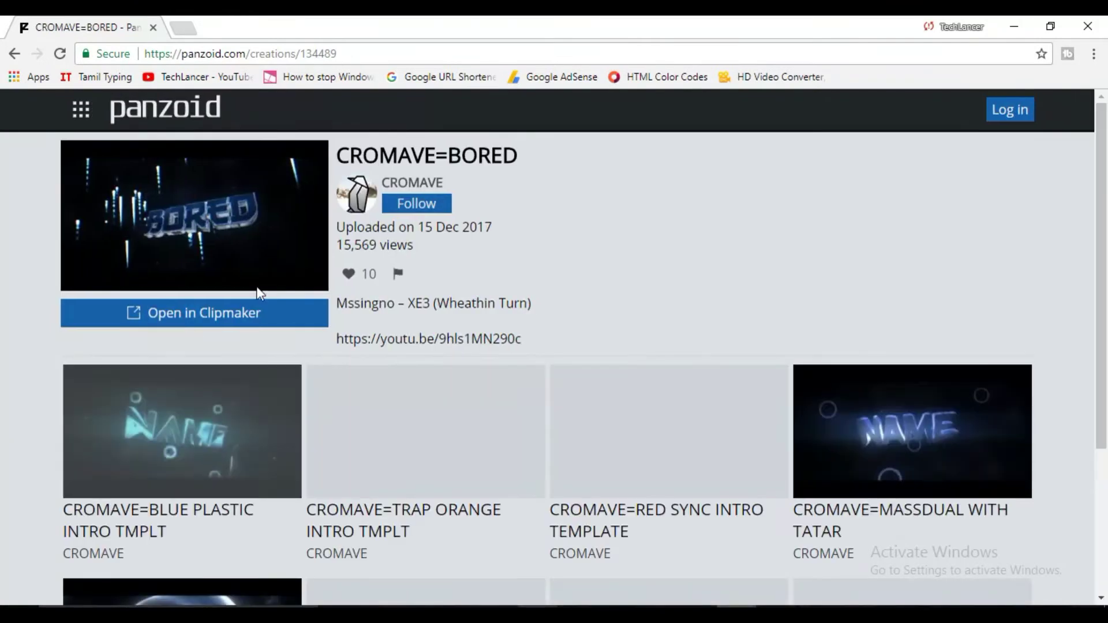
Load the CROMAVE=BORED template into Clipmaker as an editable project
{"action": "scroll", "coordinate": [599, 351], "scroll_direction": "down", "scroll_amount": 1}
{"action": "scroll", "coordinate": [599, 351], "scroll_direction": "down", "scroll_amount": 1}
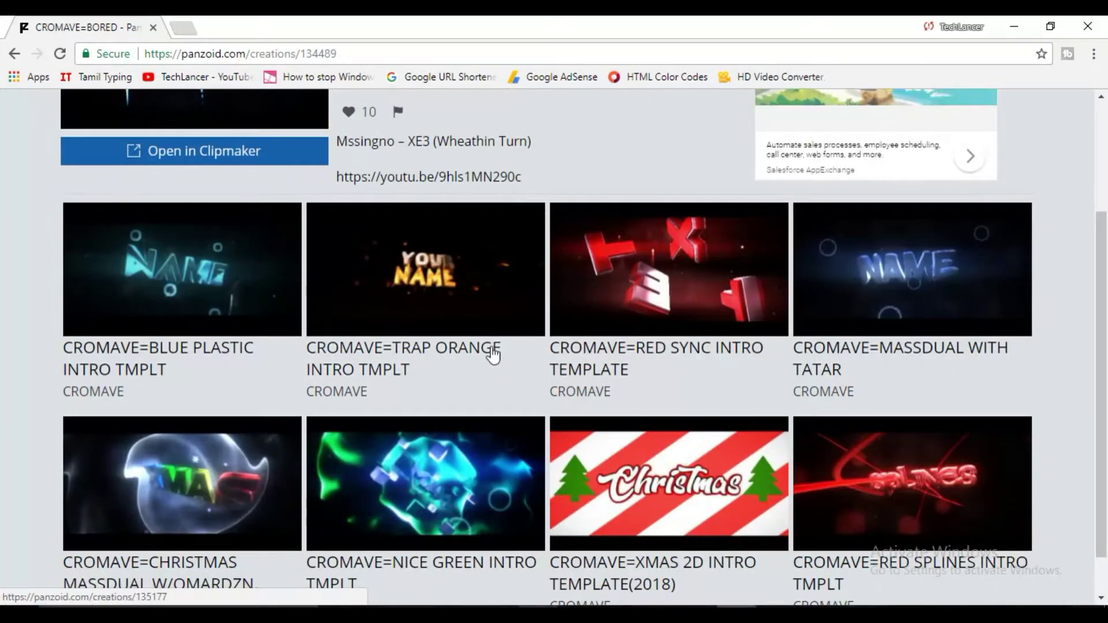
{"action": "scroll", "coordinate": [489, 354], "scroll_direction": "up", "scroll_amount": 3}
{"action": "left_click", "coordinate": [246, 315]}
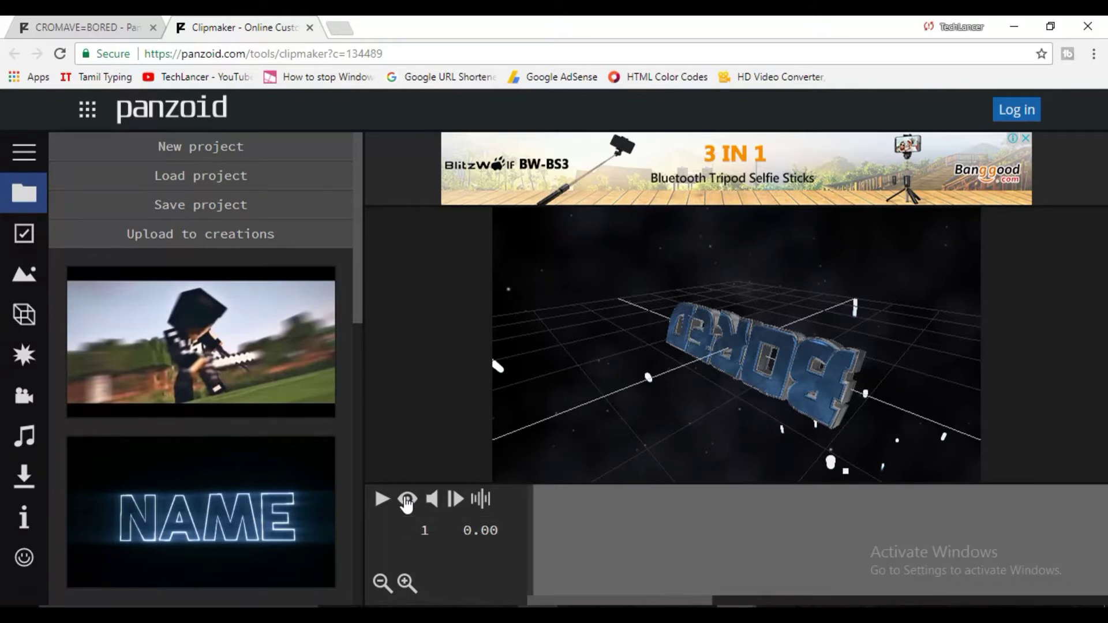
Preview the BORED intro through the camera, pause at 5.90 s, and show the scene choices
{"action": "left_click", "coordinate": [384, 500]}
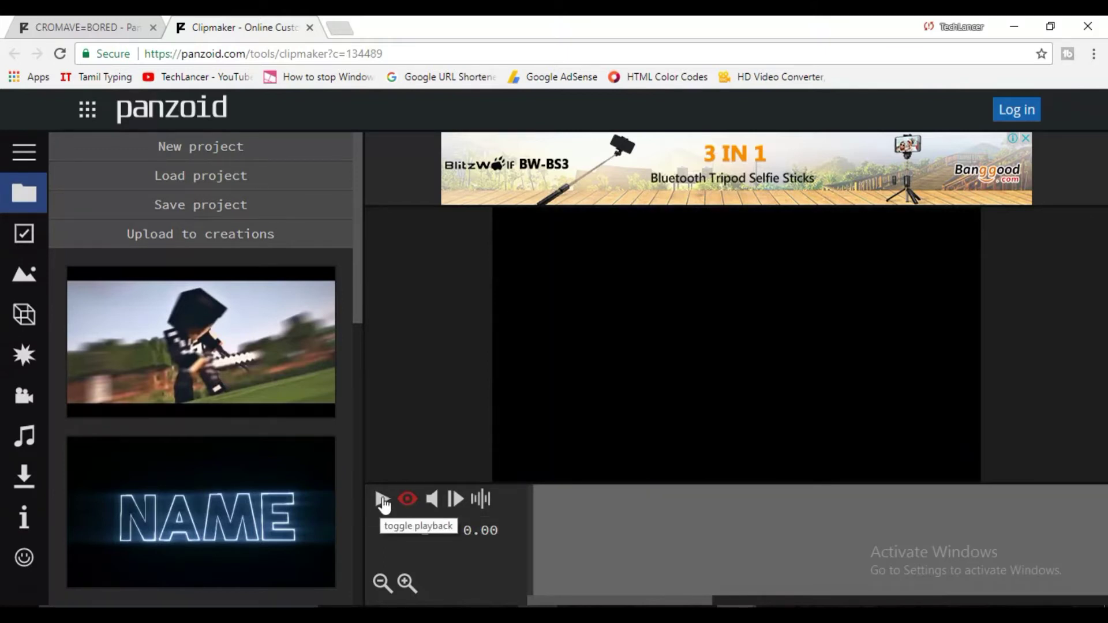
{"action": "left_click", "coordinate": [381, 499]}
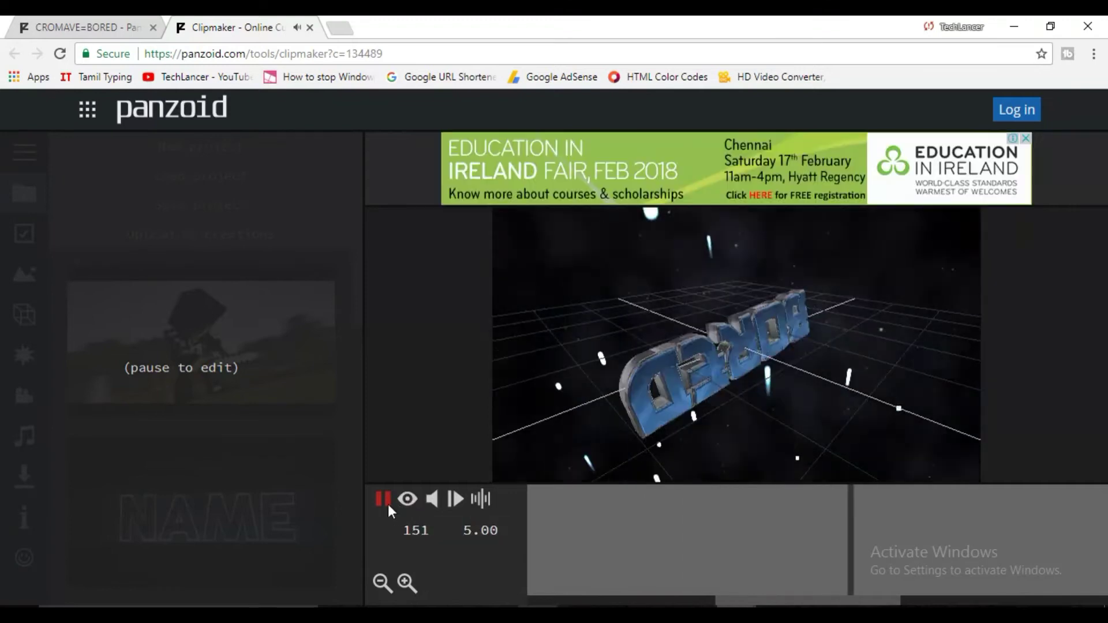
{"action": "left_click", "coordinate": [382, 499]}
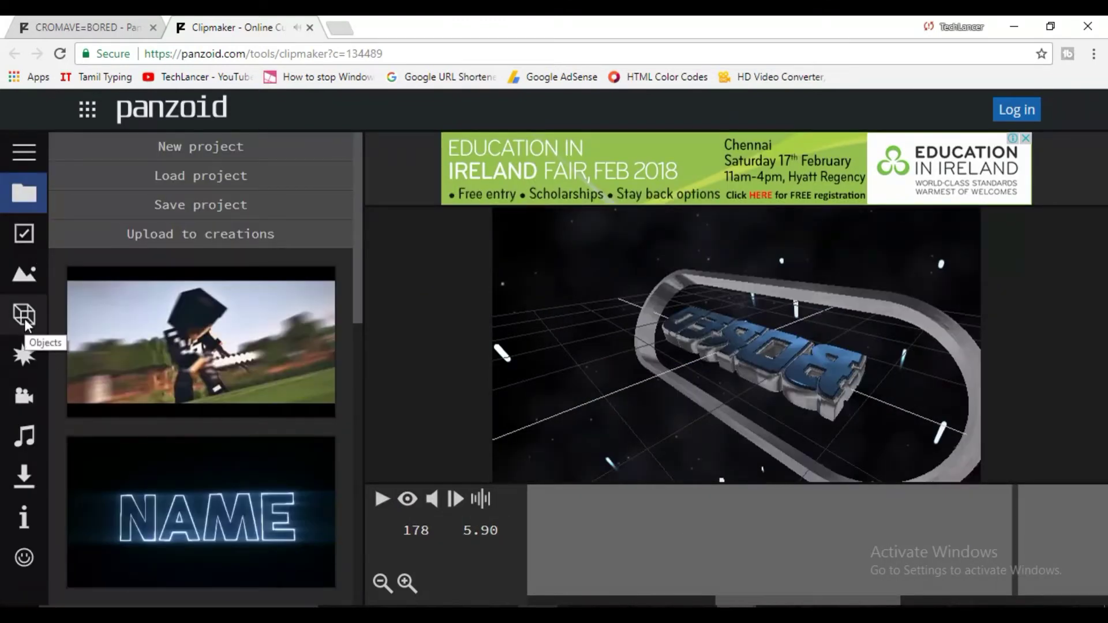
{"action": "left_click", "coordinate": [24, 277]}
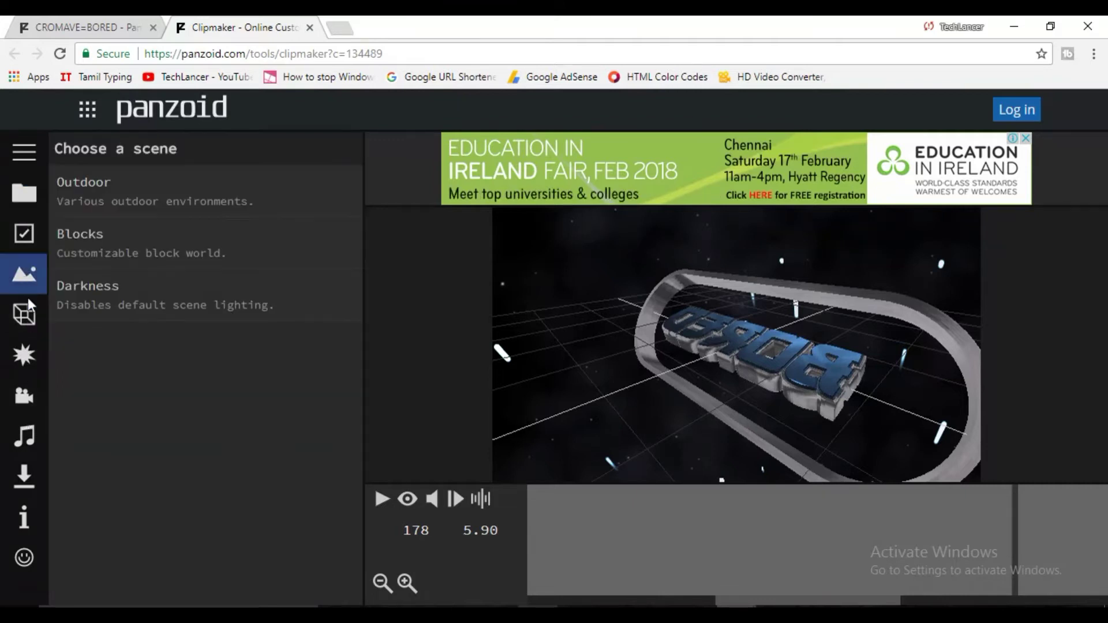
Replace the first 3D text layer's word BORED with TECHLANCER
{"action": "left_click", "coordinate": [24, 315]}
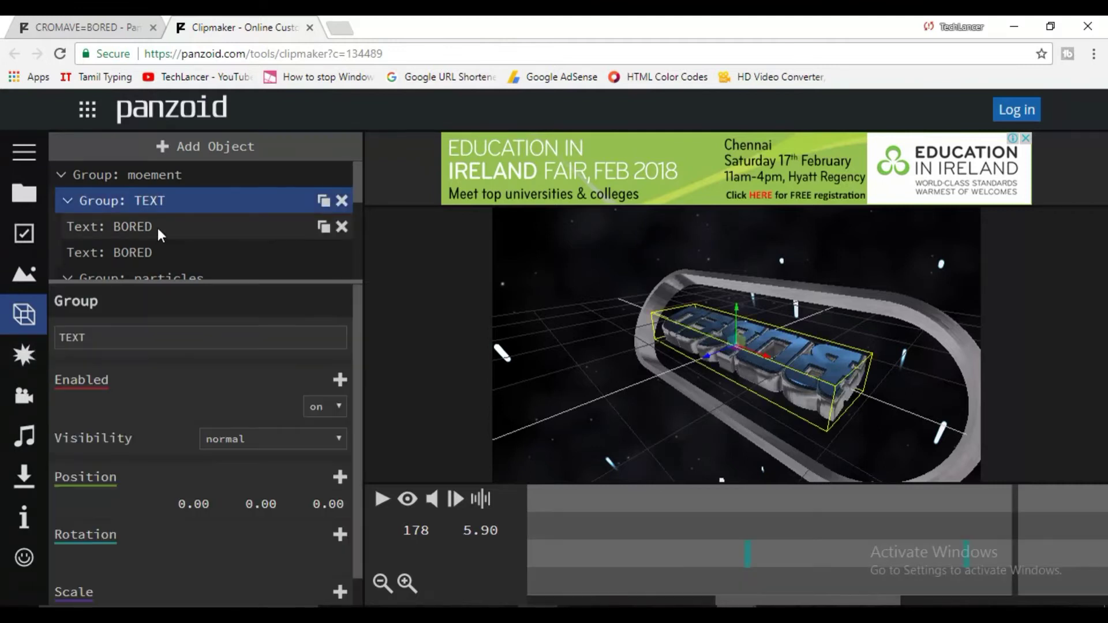
{"action": "left_click", "coordinate": [157, 227]}
{"action": "left_click", "coordinate": [158, 227]}
{"action": "left_click", "coordinate": [158, 227]}
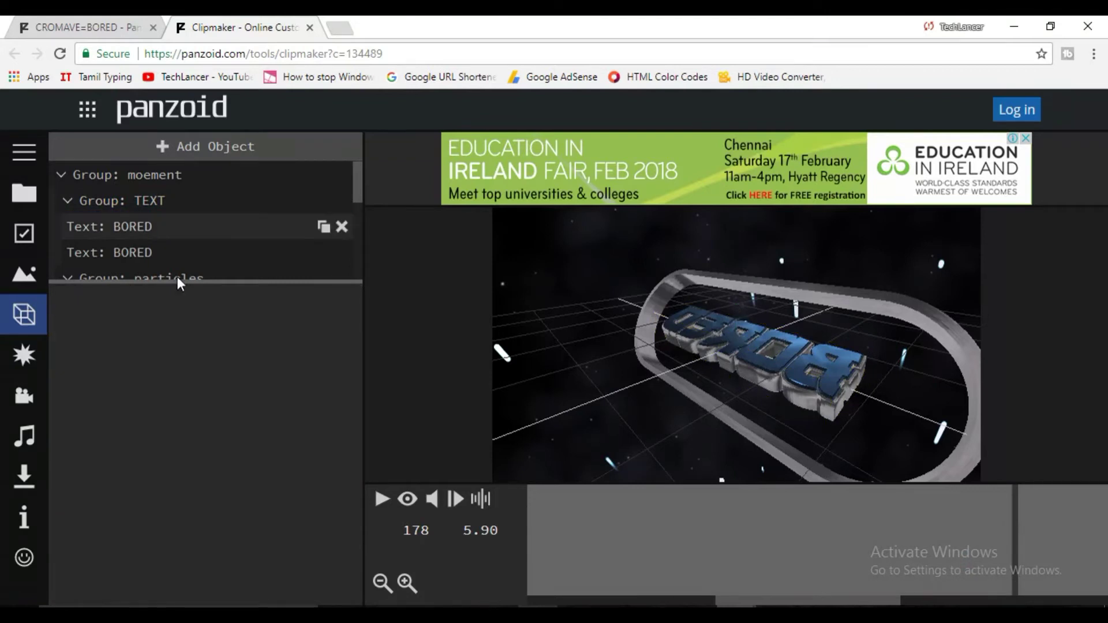
{"action": "left_click_drag", "start_coordinate": [121, 338], "coordinate": [3, 349]}
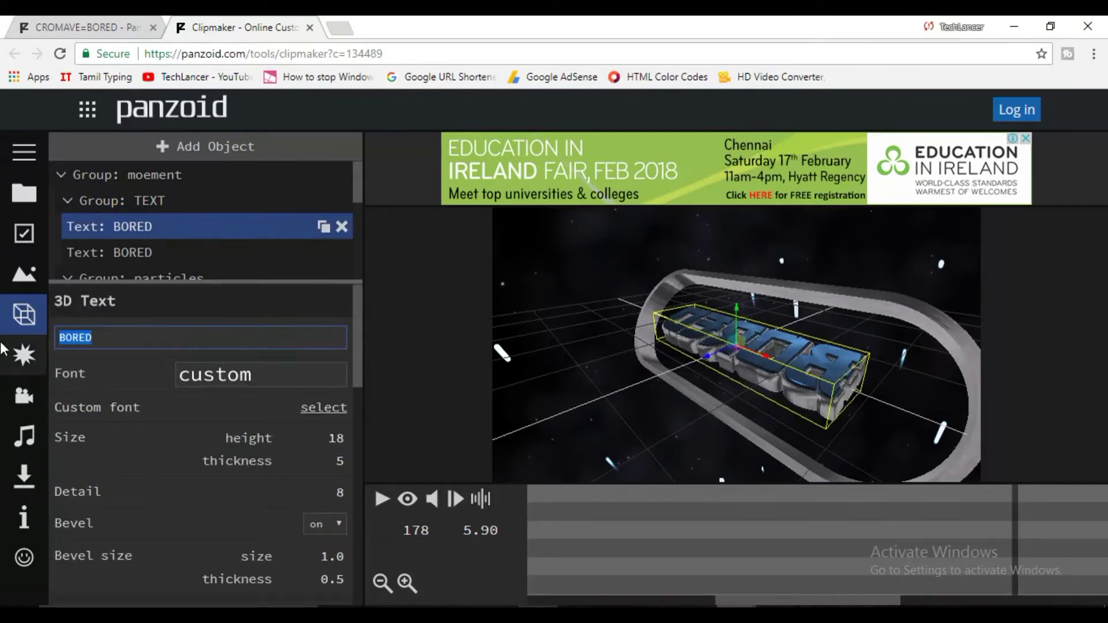
{"action": "key", "text": "BackSpace"}
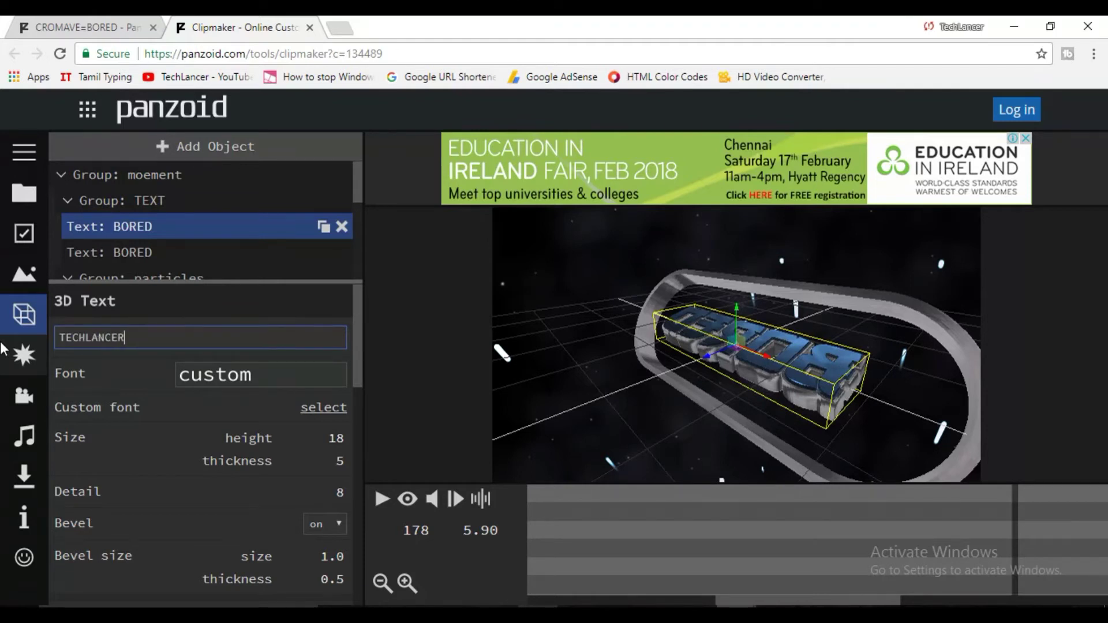
{"action": "key", "text": "Return"}
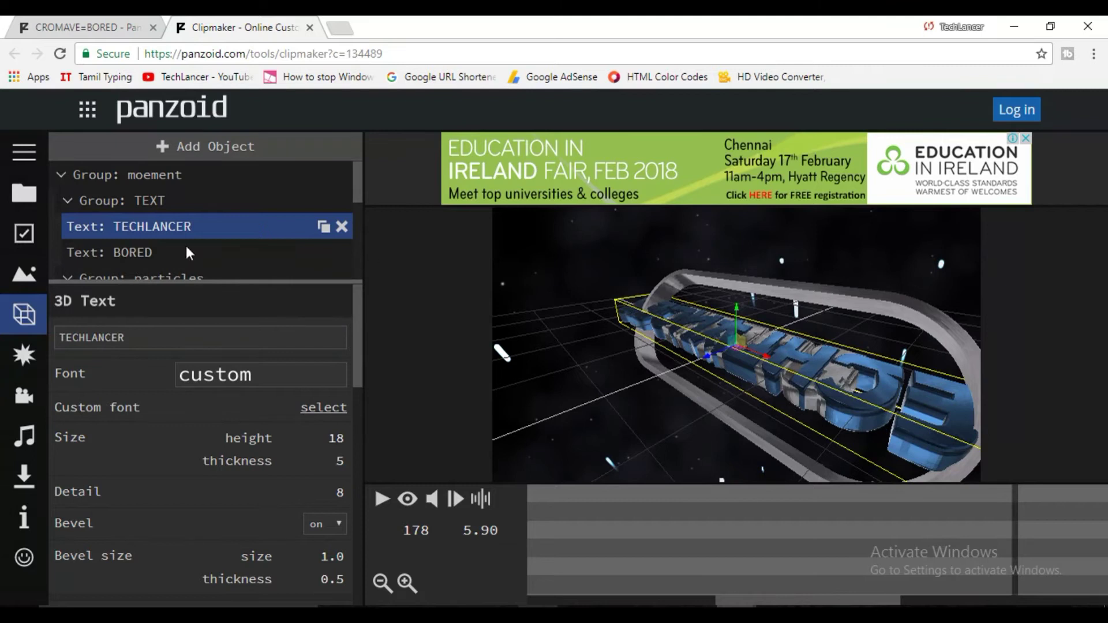
Change the second BORED text layer to TECHLANCER as well
{"action": "left_click", "coordinate": [161, 250]}
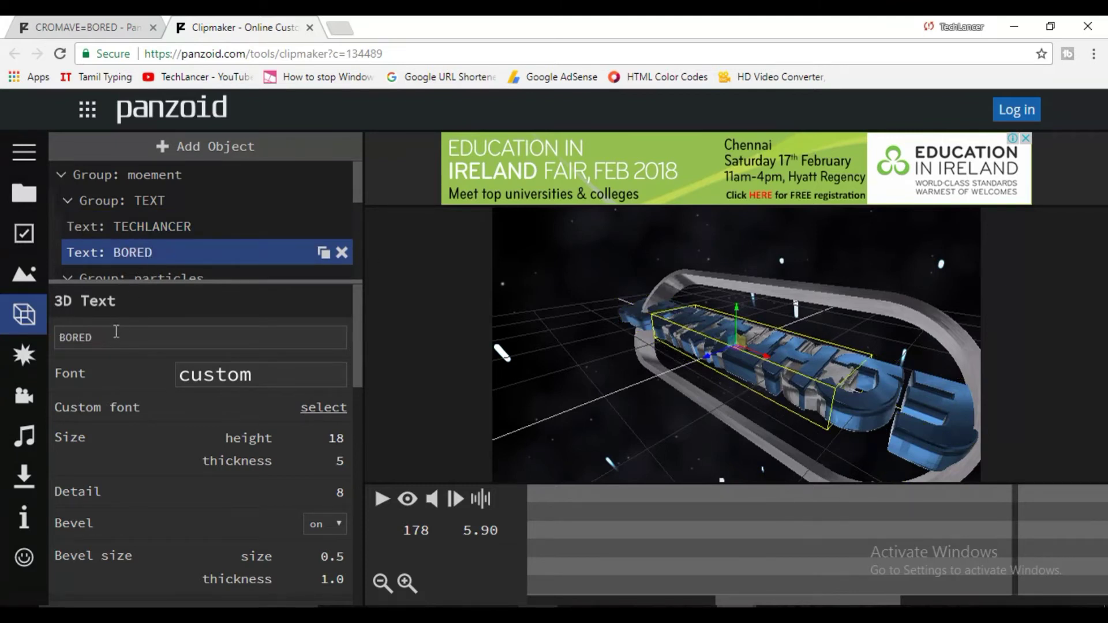
{"action": "key", "text": "Tab"}
{"action": "key", "text": "BackSpace"}
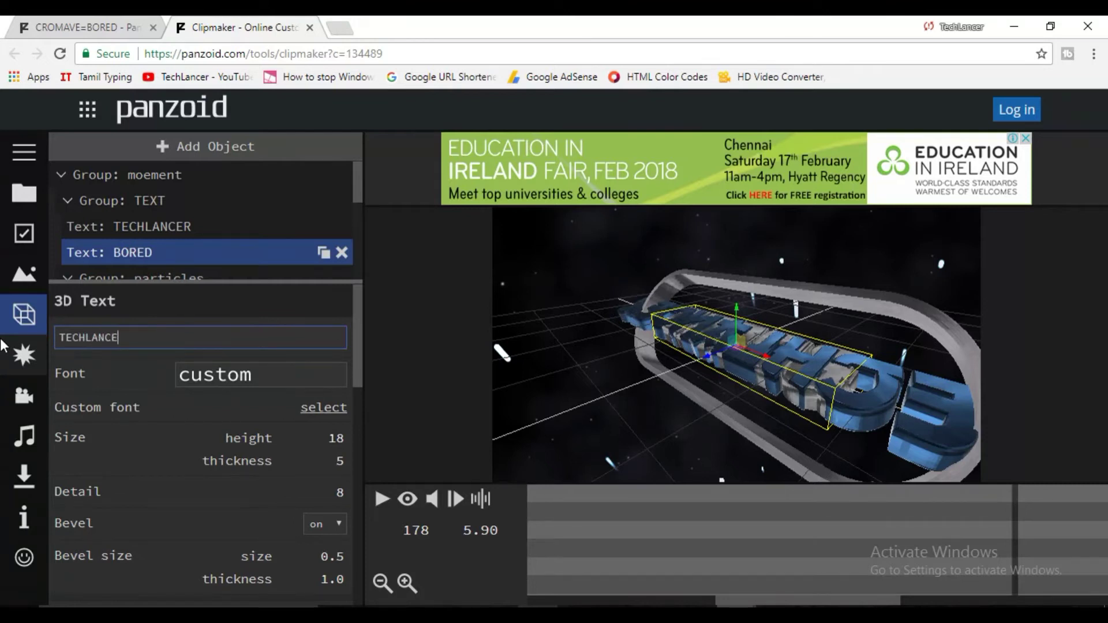
{"action": "key", "text": "Return"}
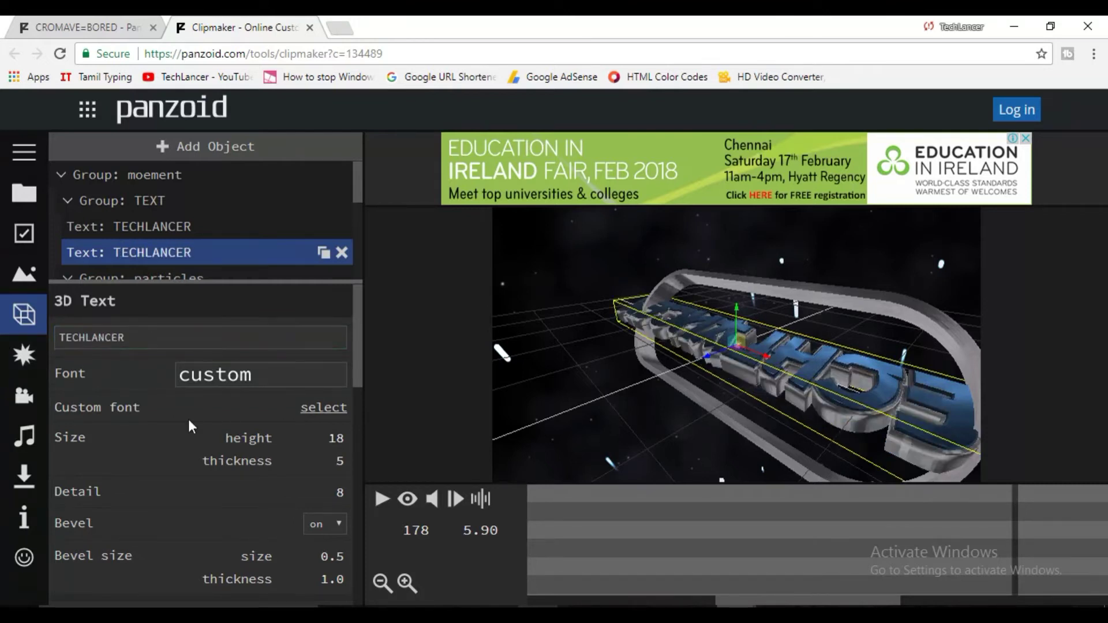
{"action": "left_click_drag", "start_coordinate": [356, 195], "coordinate": [355, 172]}
Play the camera preview of the TECHLANCER intro, then return to the editor view and pause
{"action": "left_click", "coordinate": [407, 501]}
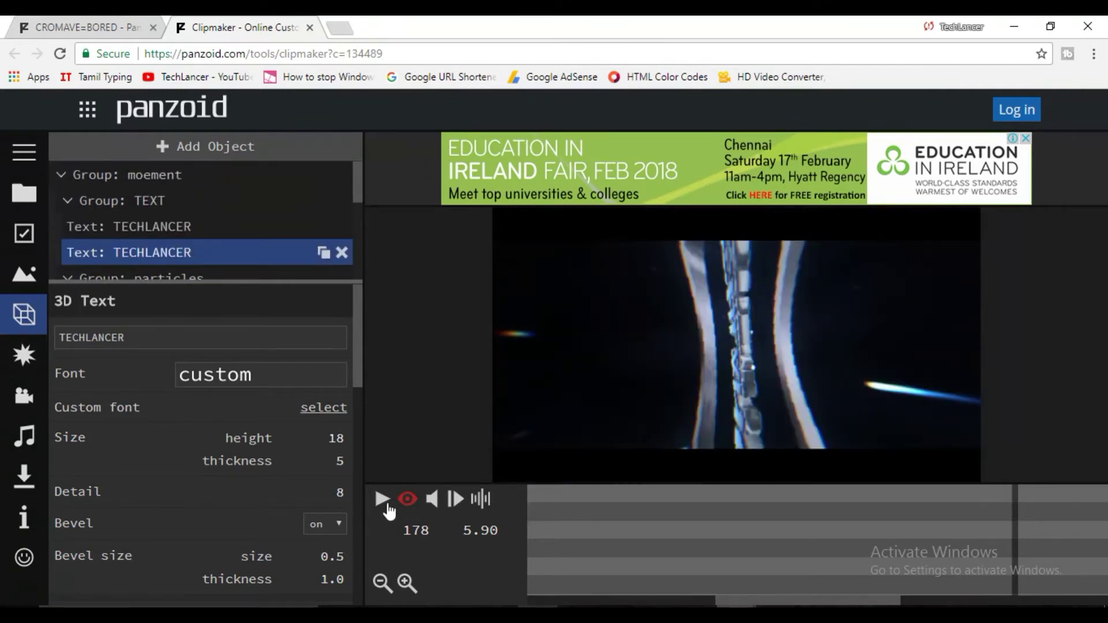
{"action": "left_click", "coordinate": [382, 499]}
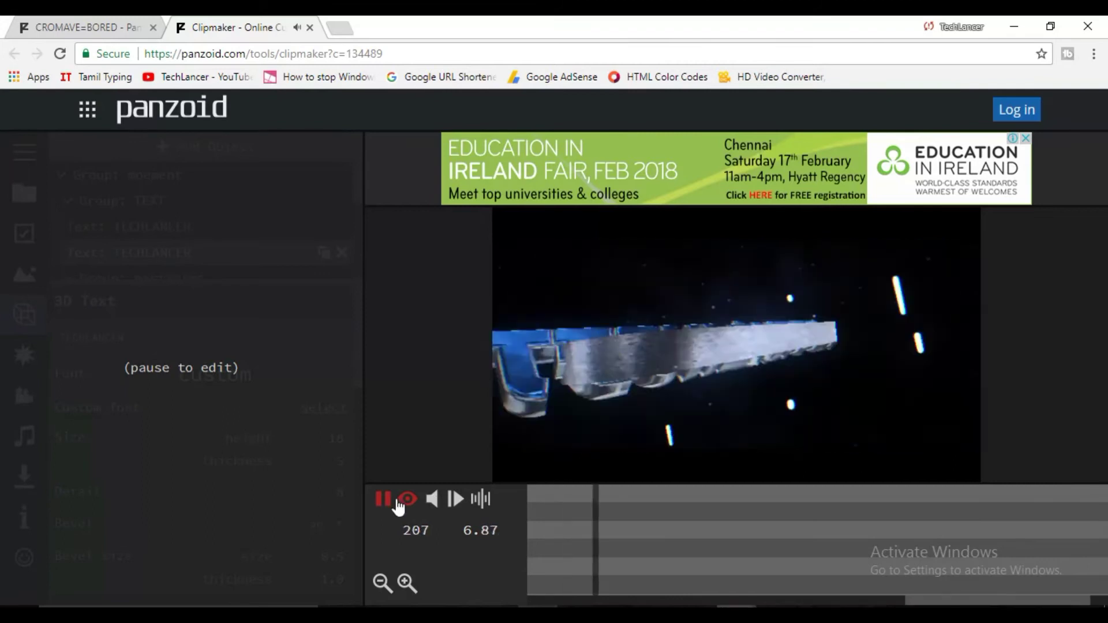
{"action": "left_click", "coordinate": [408, 500]}
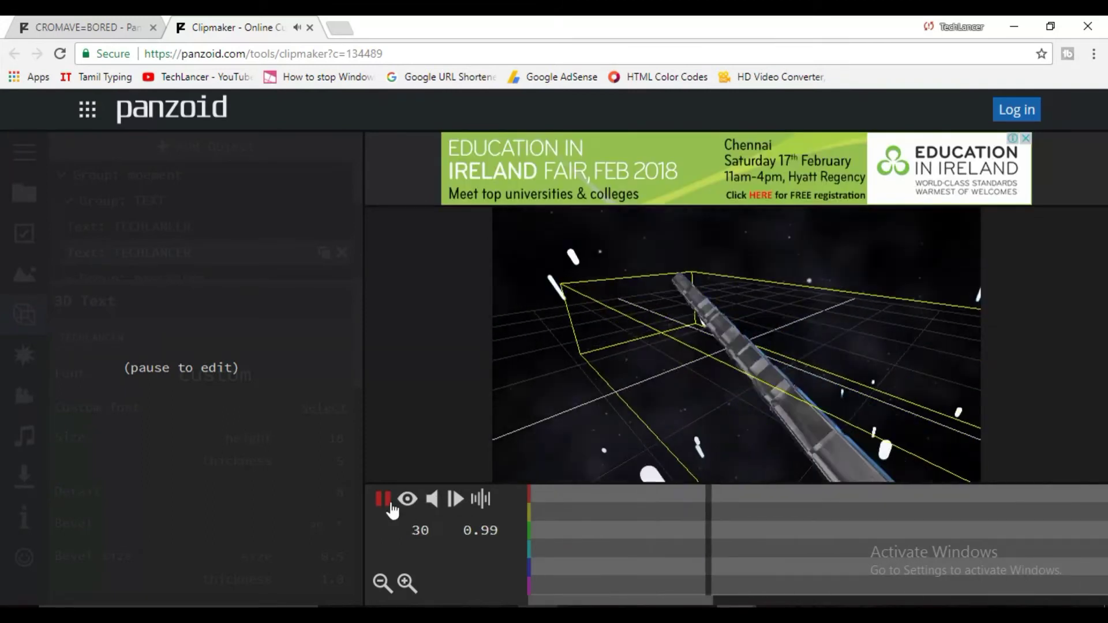
{"action": "left_click", "coordinate": [386, 501]}
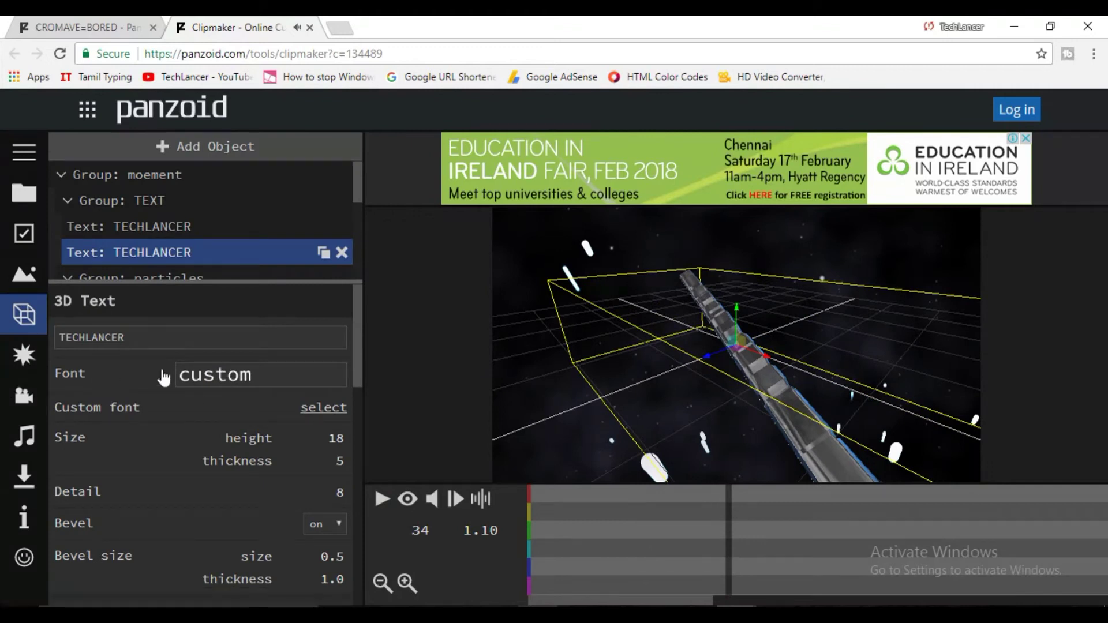
Set the second TECHLANCER text's font to BEBAS
{"action": "left_click", "coordinate": [218, 378]}
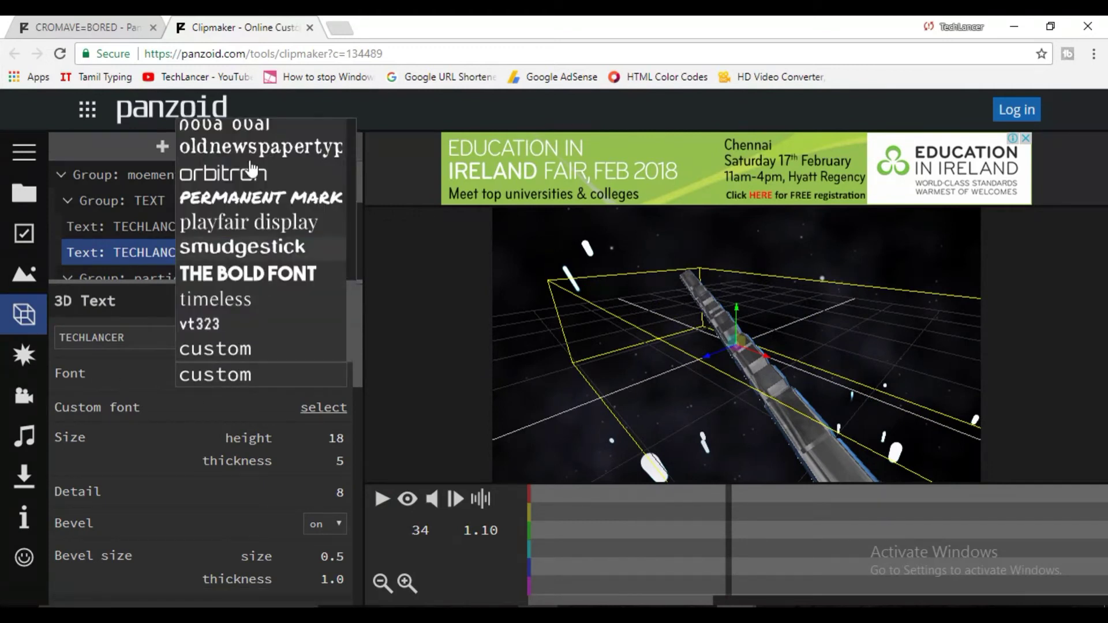
{"action": "scroll", "coordinate": [254, 188], "scroll_direction": "up", "scroll_amount": 5}
{"action": "scroll", "coordinate": [253, 187], "scroll_direction": "up", "scroll_amount": 2}
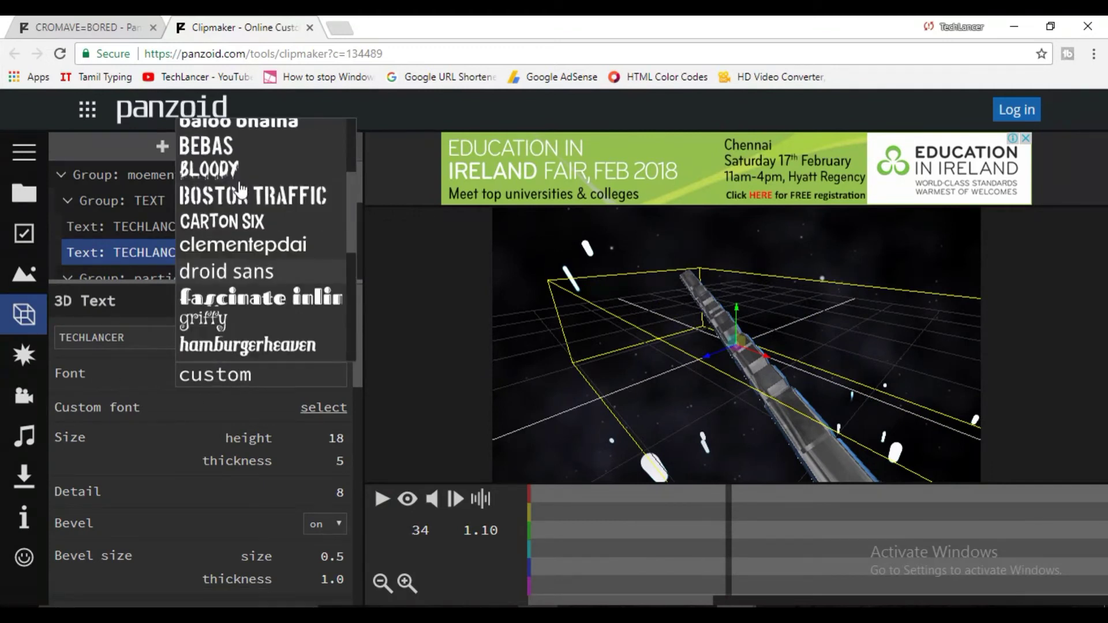
{"action": "left_click", "coordinate": [210, 145]}
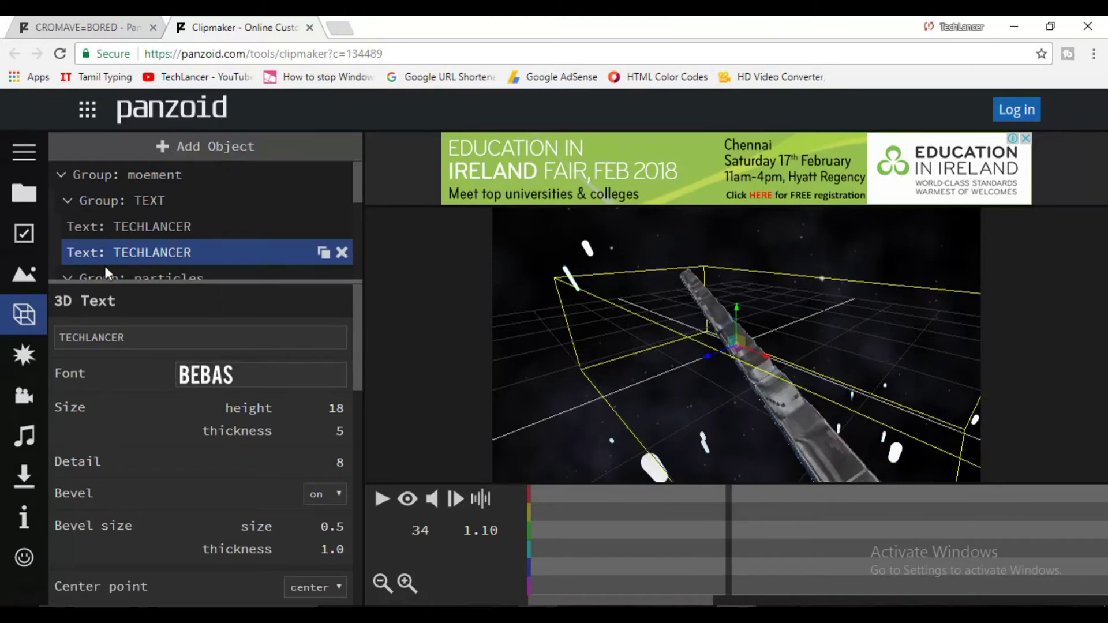
Set the first TECHLANCER text's font to BEBAS too
{"action": "left_click", "coordinate": [165, 218]}
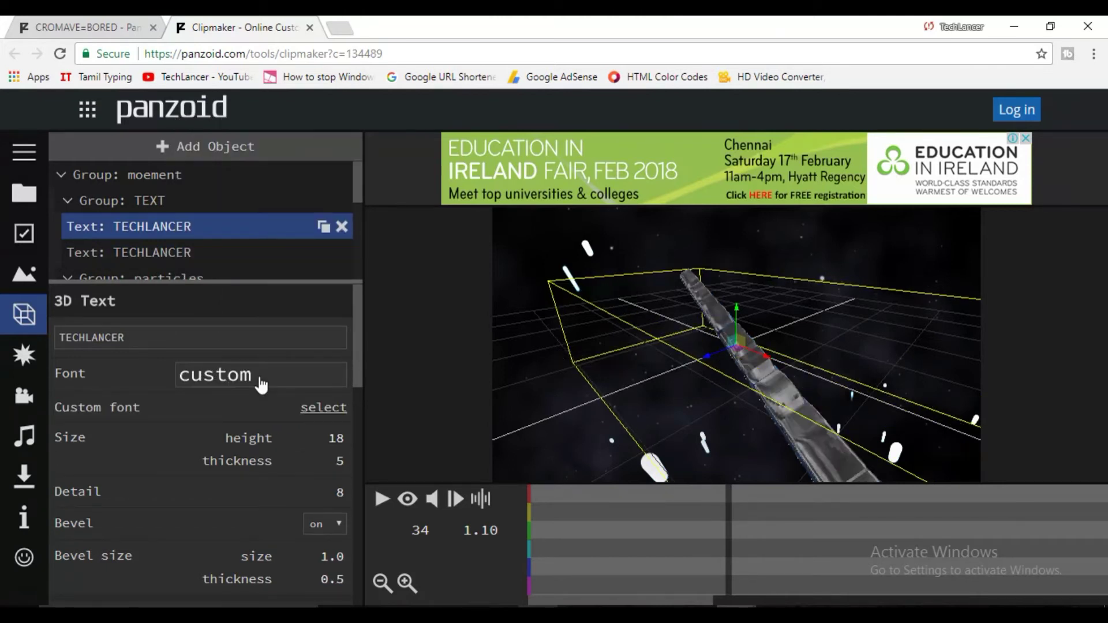
{"action": "left_click", "coordinate": [261, 385]}
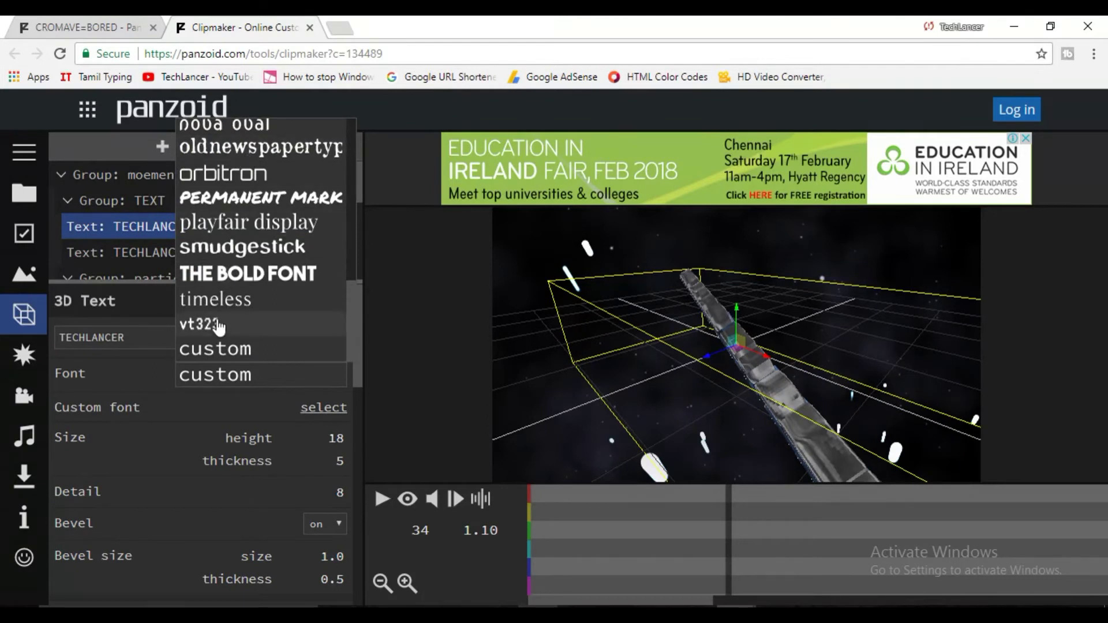
{"action": "scroll", "coordinate": [220, 288], "scroll_direction": "up", "scroll_amount": 5}
{"action": "scroll", "coordinate": [234, 265], "scroll_direction": "up", "scroll_amount": 3}
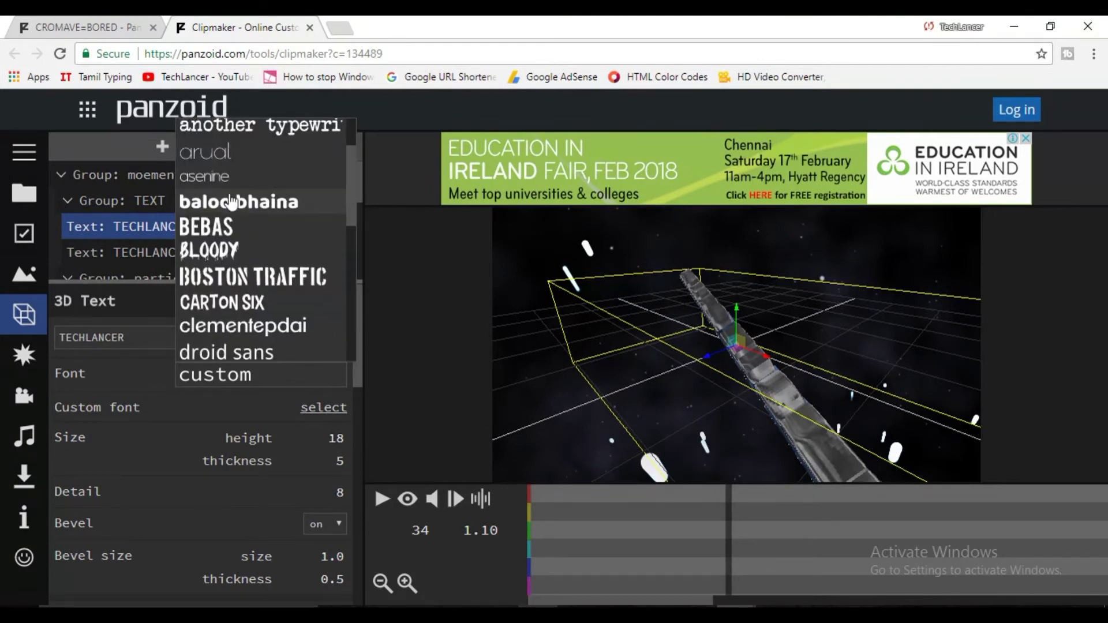
{"action": "left_click", "coordinate": [219, 228]}
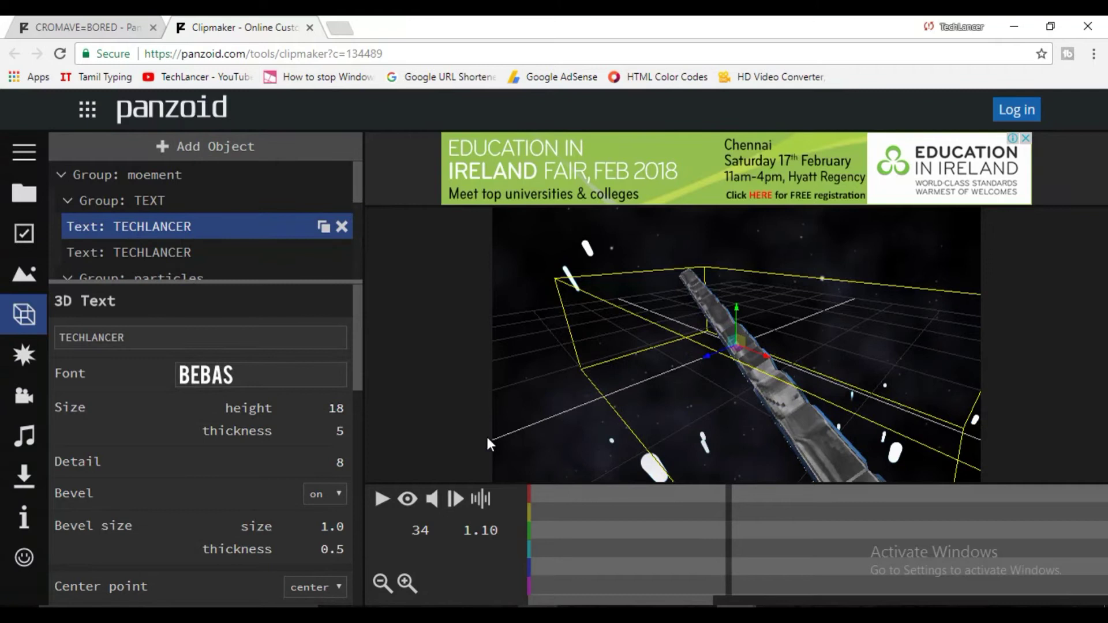
Play the BEBAS intro and pause around 4.27 s with the full TECHLANCER title visible
{"action": "left_click", "coordinate": [407, 501]}
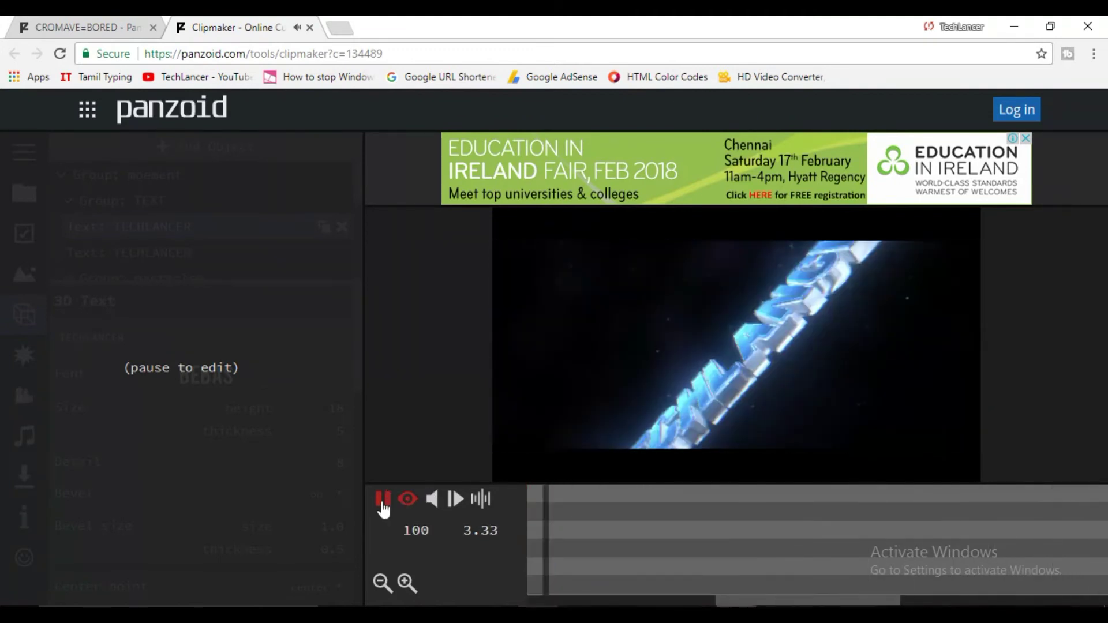
{"action": "left_click", "coordinate": [382, 500]}
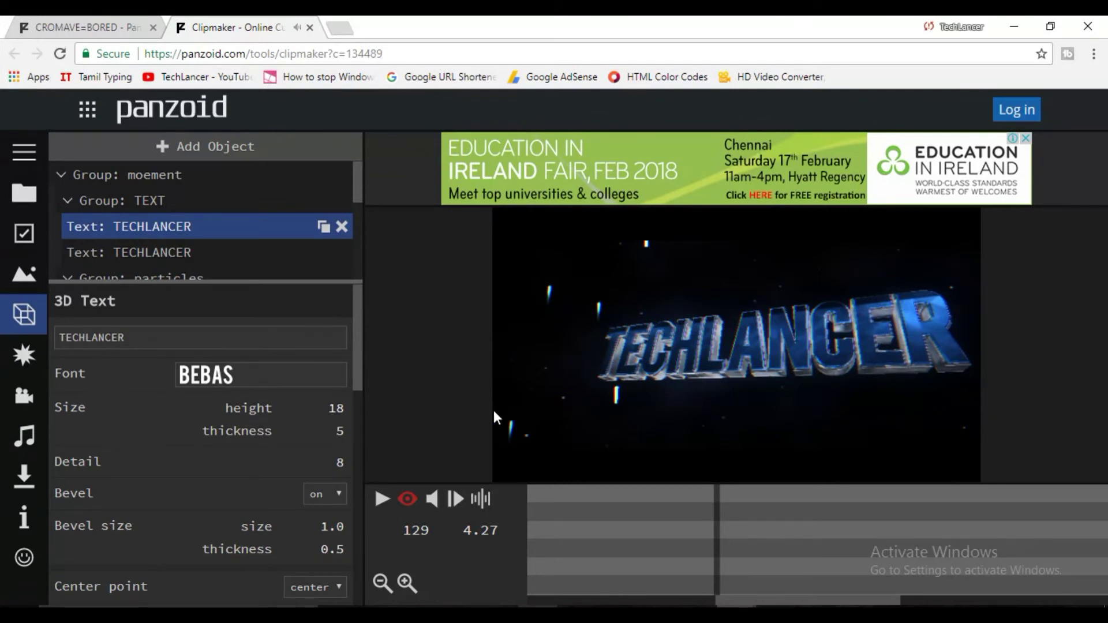
{"action": "left_click", "coordinate": [26, 437]}
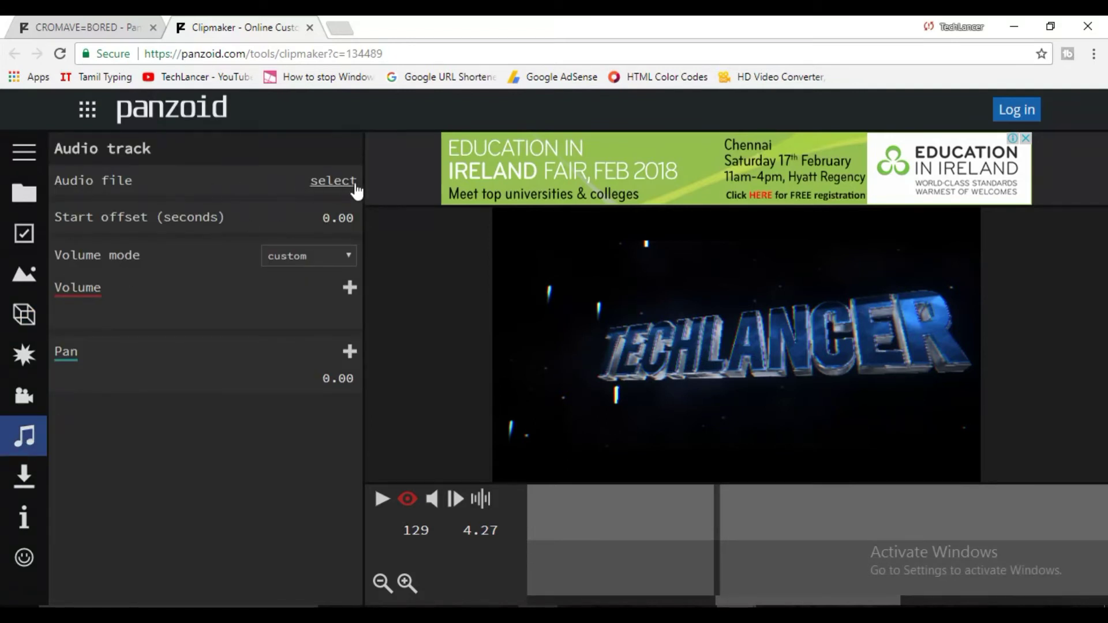
Cancel adding an audio file and show the .mkv download settings
{"action": "left_click", "coordinate": [333, 182]}
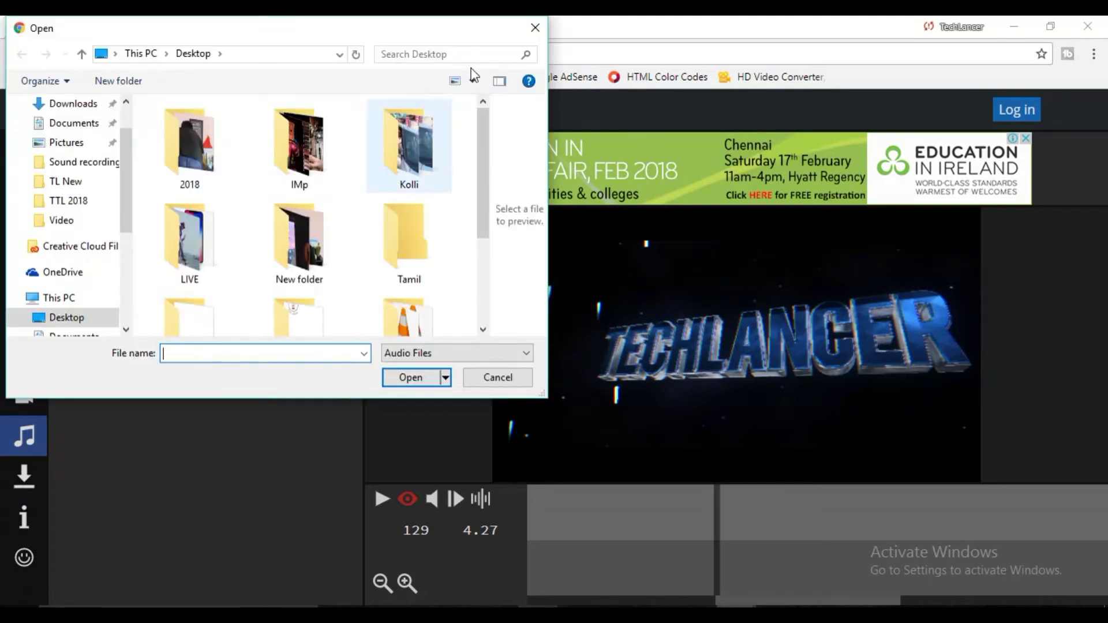
{"action": "left_click", "coordinate": [535, 28]}
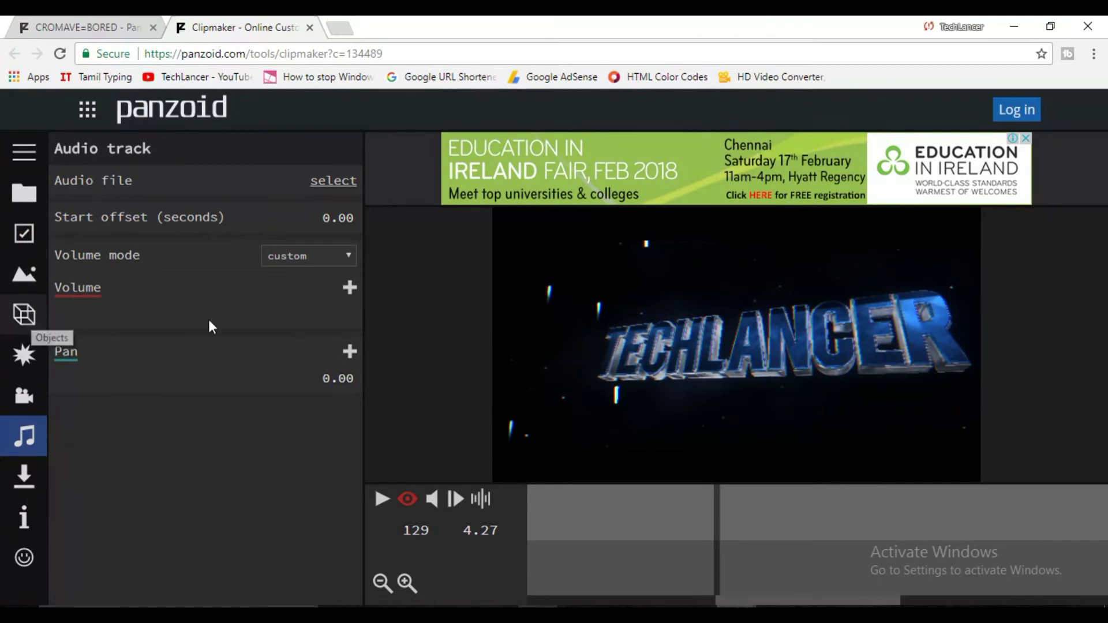
{"action": "left_click", "coordinate": [26, 480]}
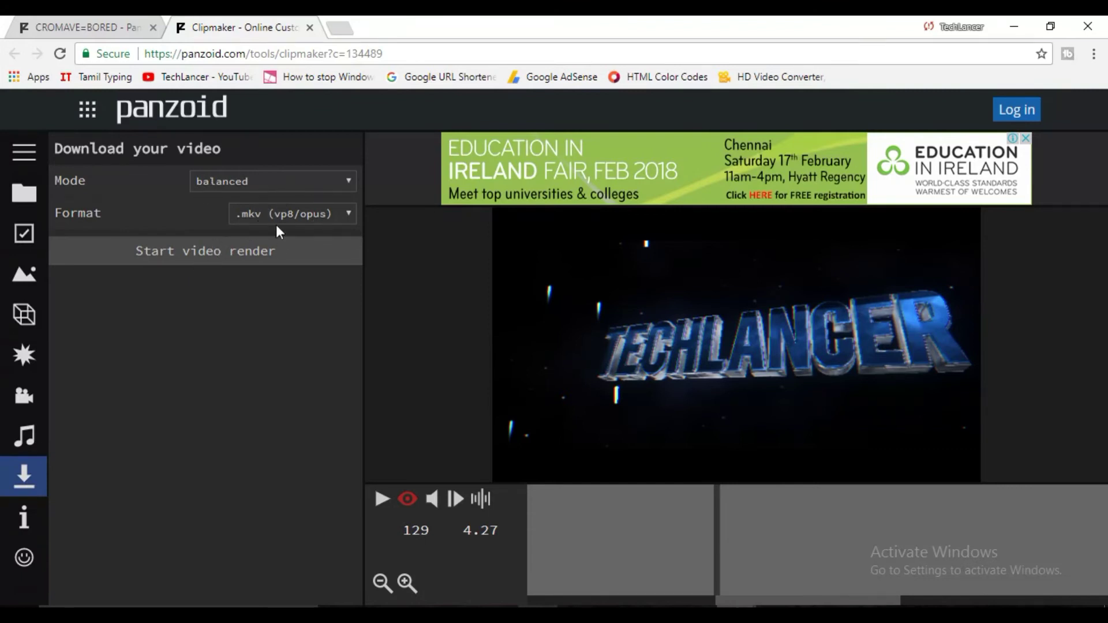
Render the intro, allow file storage, and download it as video.mkv
{"action": "left_click", "coordinate": [267, 250]}
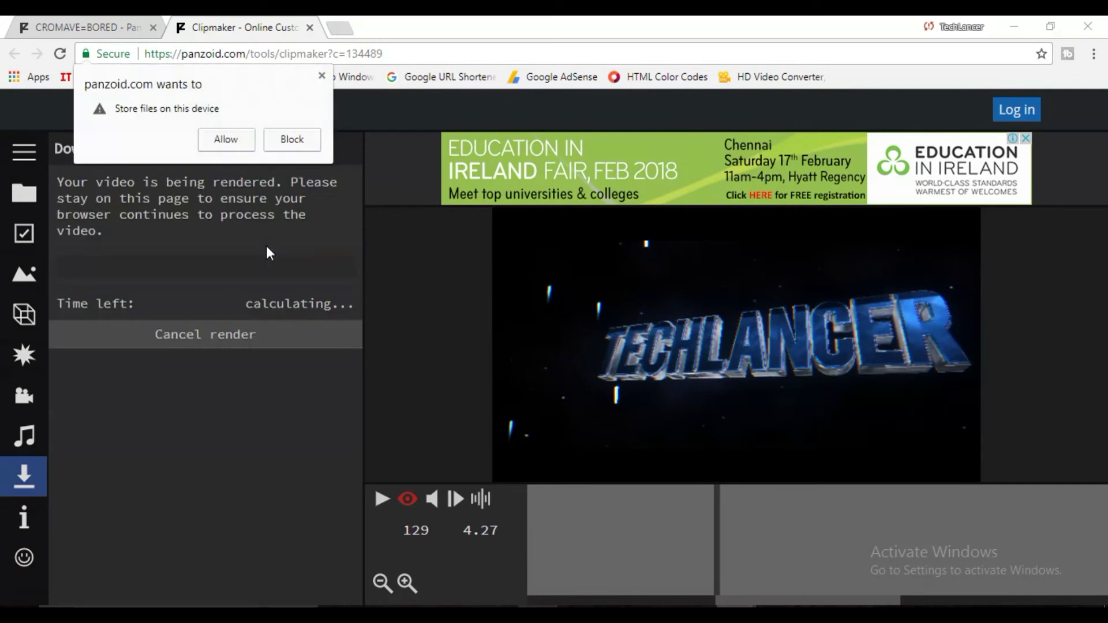
{"action": "left_click", "coordinate": [226, 141]}
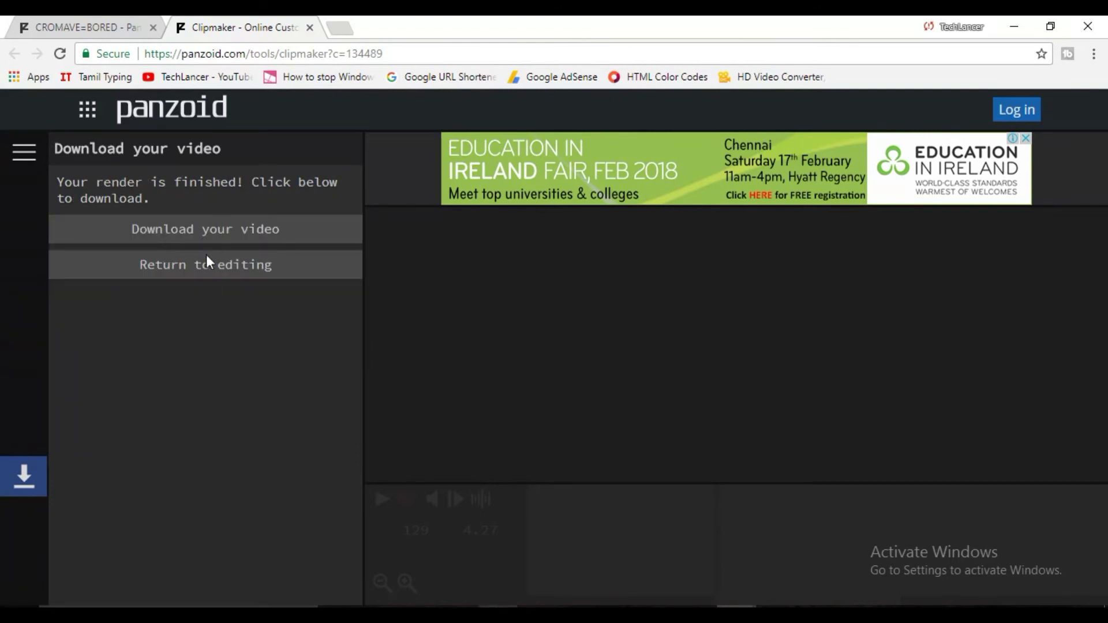
{"action": "left_click", "coordinate": [211, 230]}
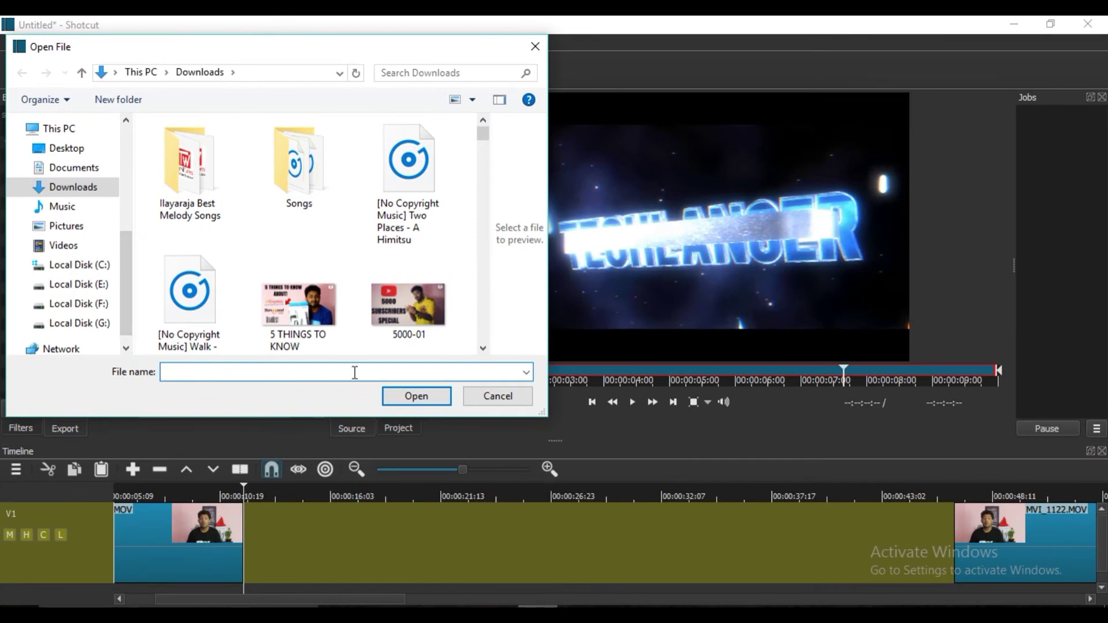
{"action": "type", "text": "v"}
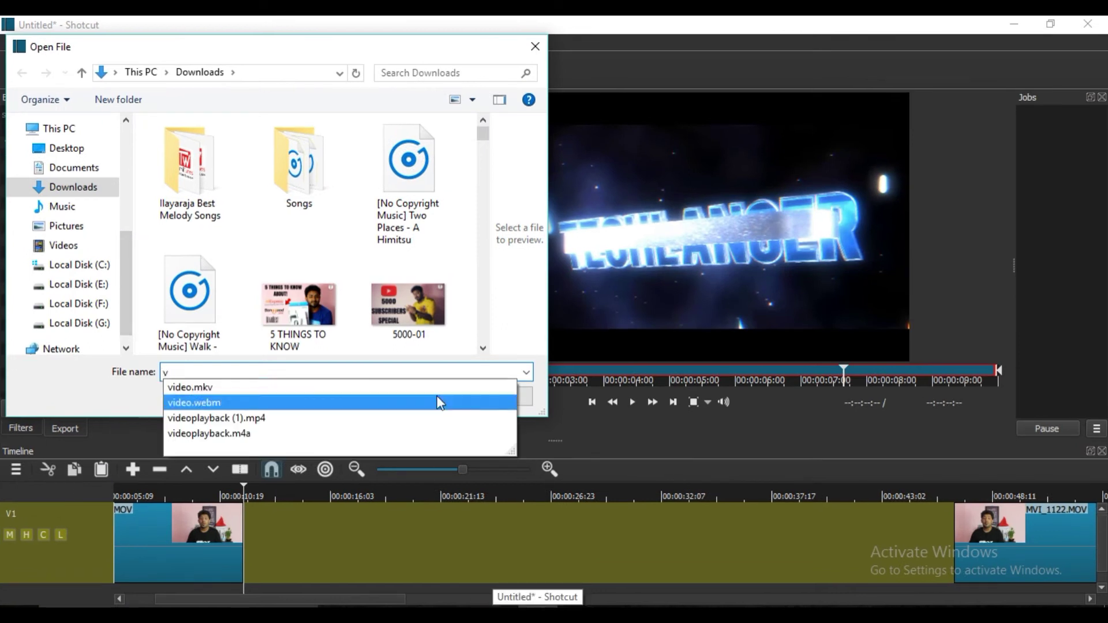
Open video.mkv from Downloads in Shotcut, preview it, and drag it onto the V1 track
{"action": "left_click", "coordinate": [441, 402]}
{"action": "left_click", "coordinate": [433, 398]}
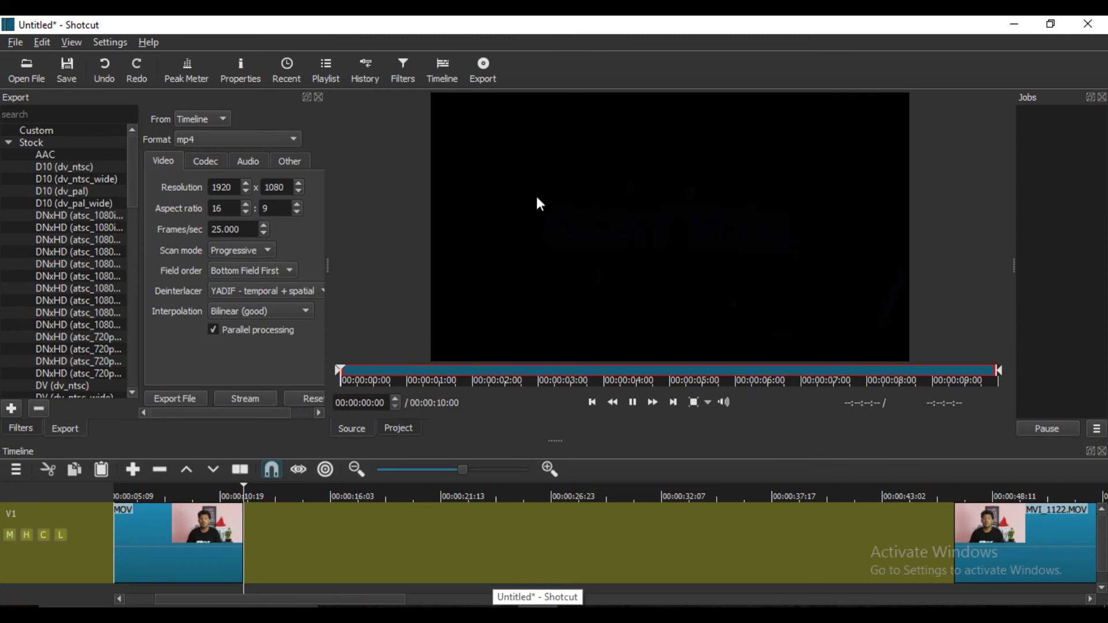
{"action": "left_click", "coordinate": [632, 402]}
{"action": "left_click_drag", "start_coordinate": [761, 204], "coordinate": [279, 523]}
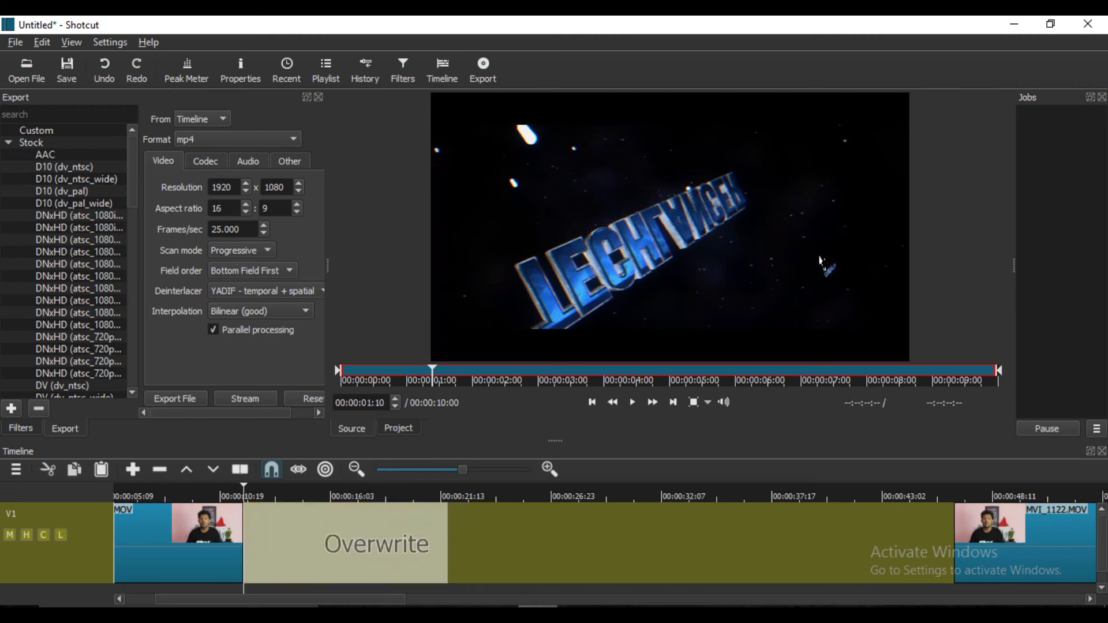
Place video.mkv on V1 after the first clip, close the gap to MVI_1122.MOV, and preview the TECHLANCER title
{"action": "left_click_drag", "start_coordinate": [819, 364], "coordinate": [951, 506]}
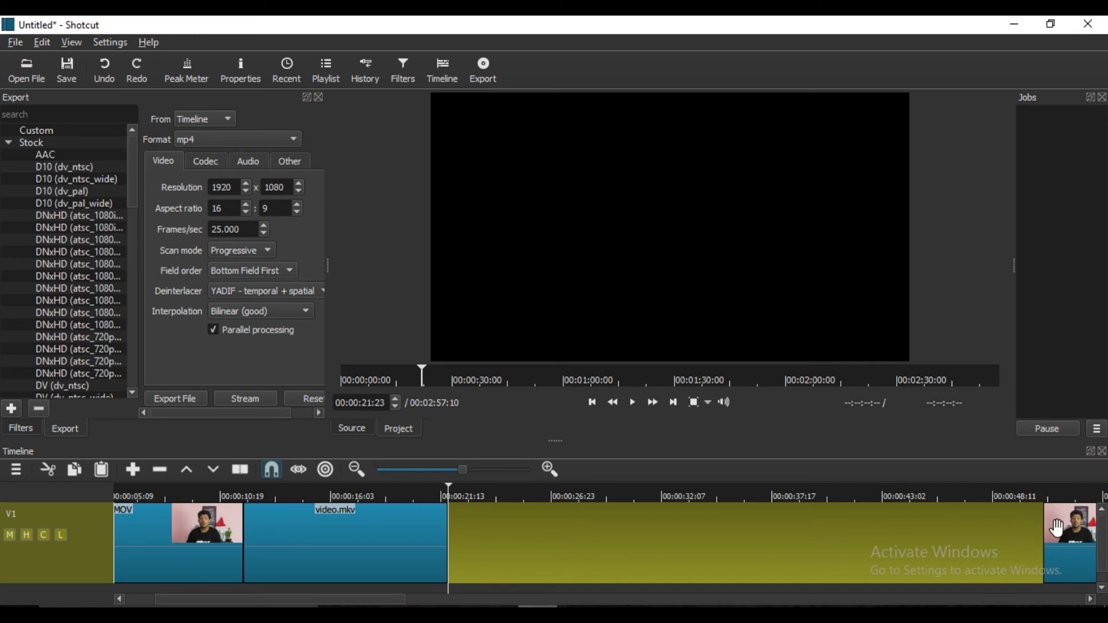
{"action": "left_click_drag", "start_coordinate": [486, 534], "coordinate": [5, 522]}
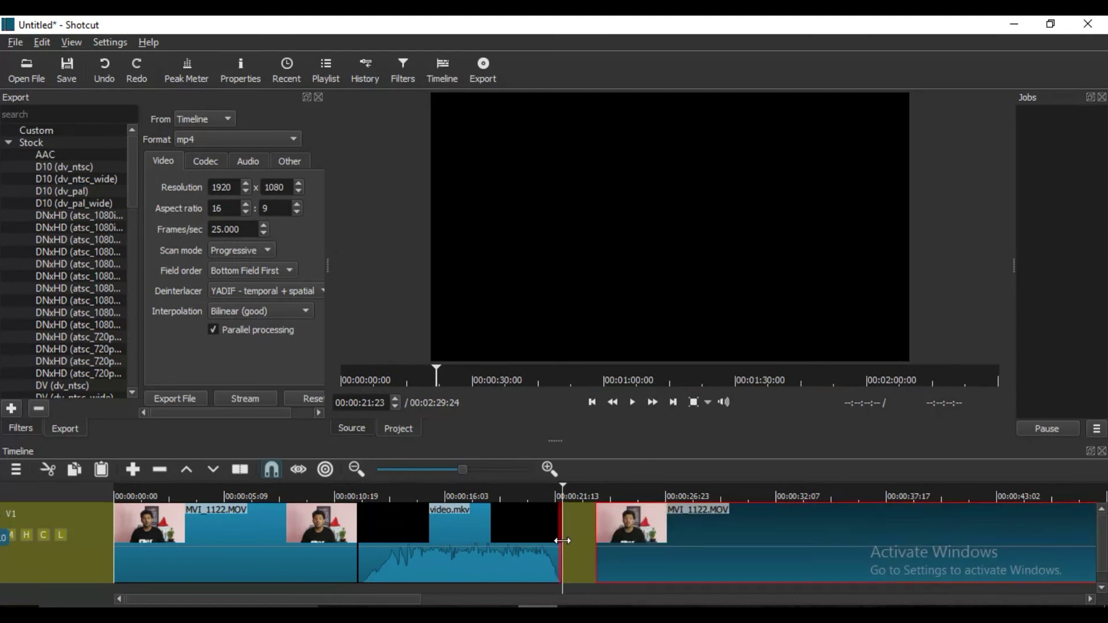
{"action": "left_click_drag", "start_coordinate": [739, 551], "coordinate": [689, 549]}
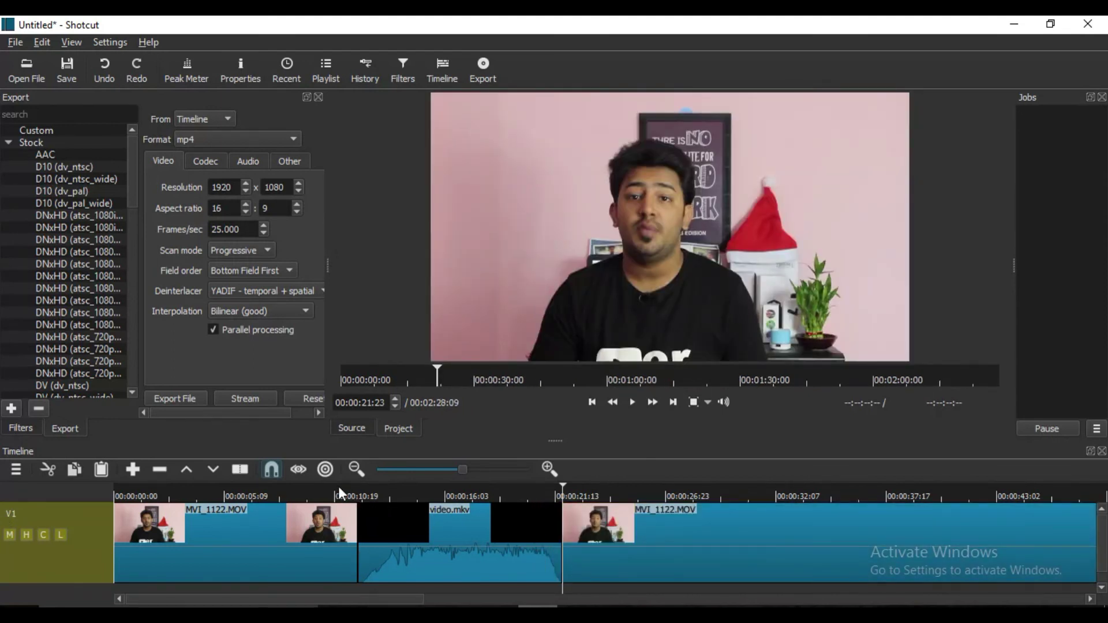
{"action": "left_click", "coordinate": [406, 490]}
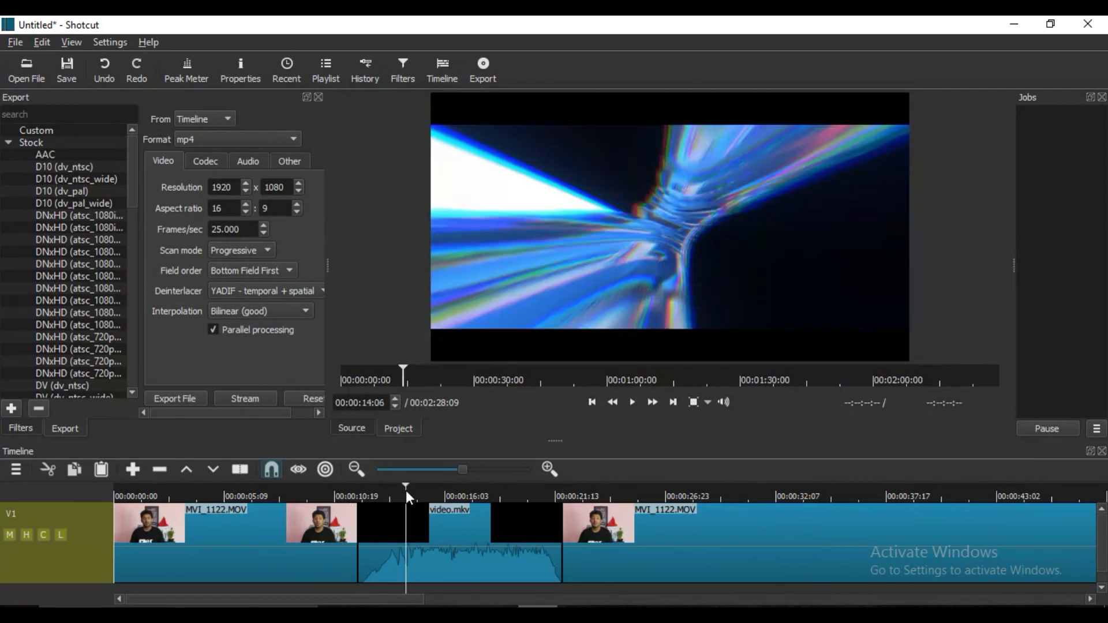
{"action": "left_click", "coordinate": [435, 491]}
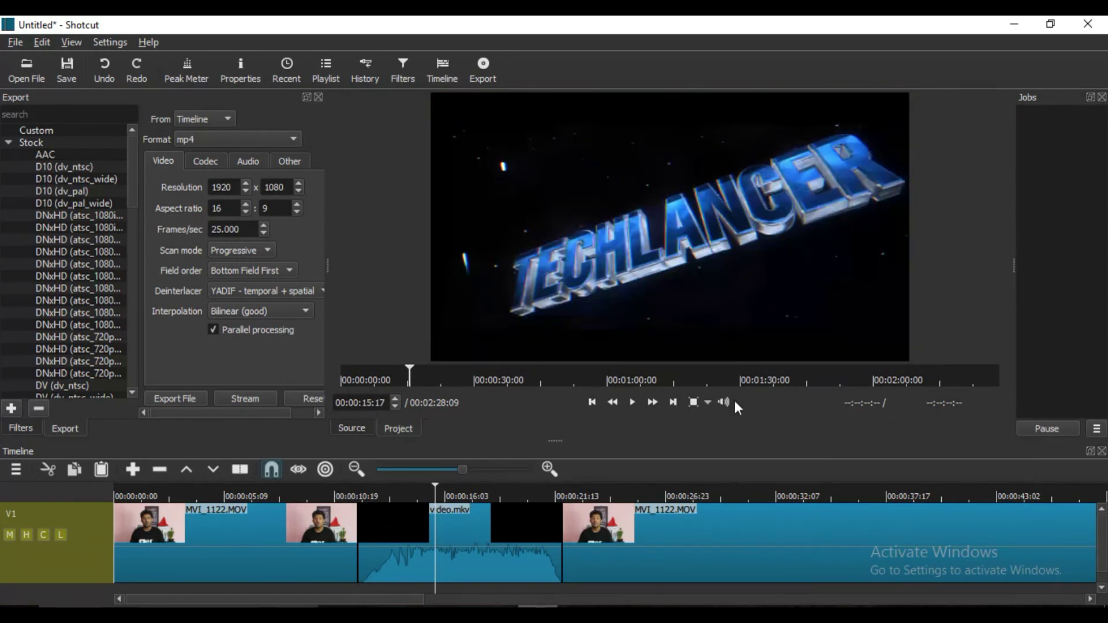